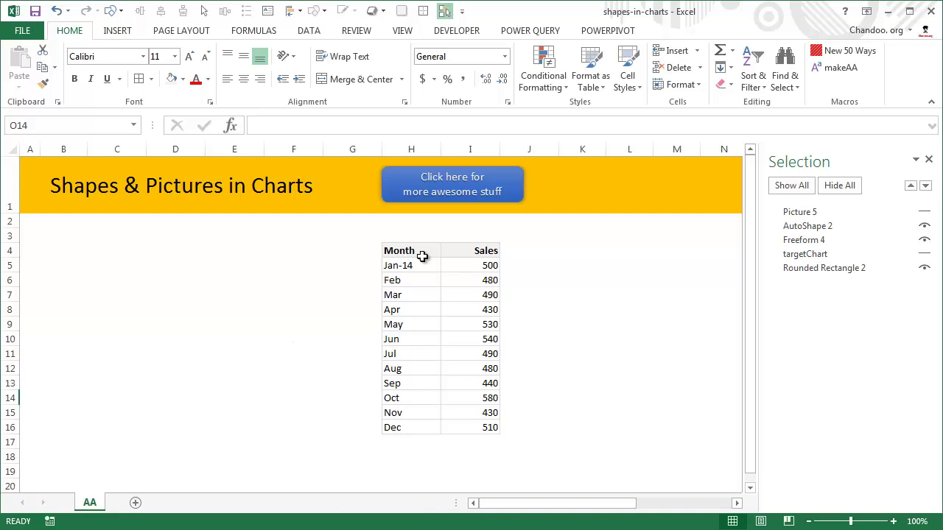
- Select the Month and Sales table in H4:I16
drag(425, 252, 485, 431)
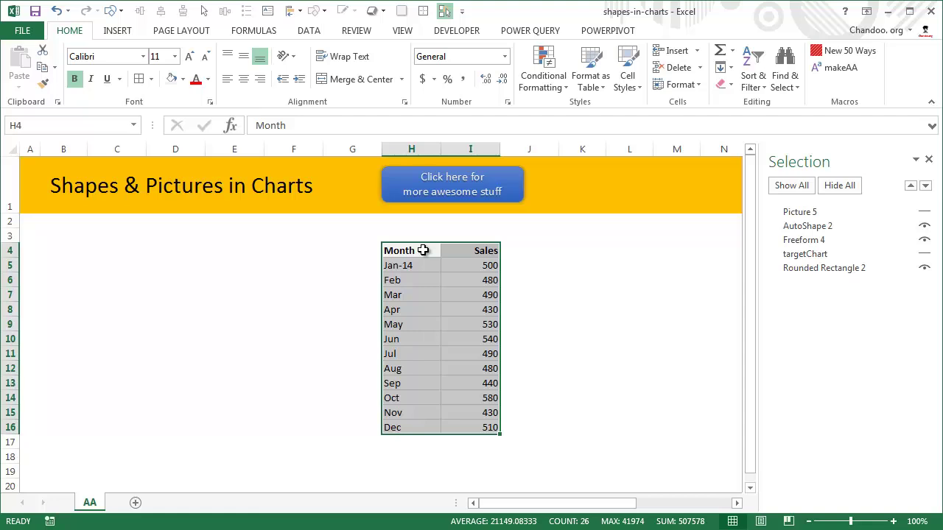
- Insert a clustered column chart of the sales, move it left of the table and shrink it
click(117, 32)
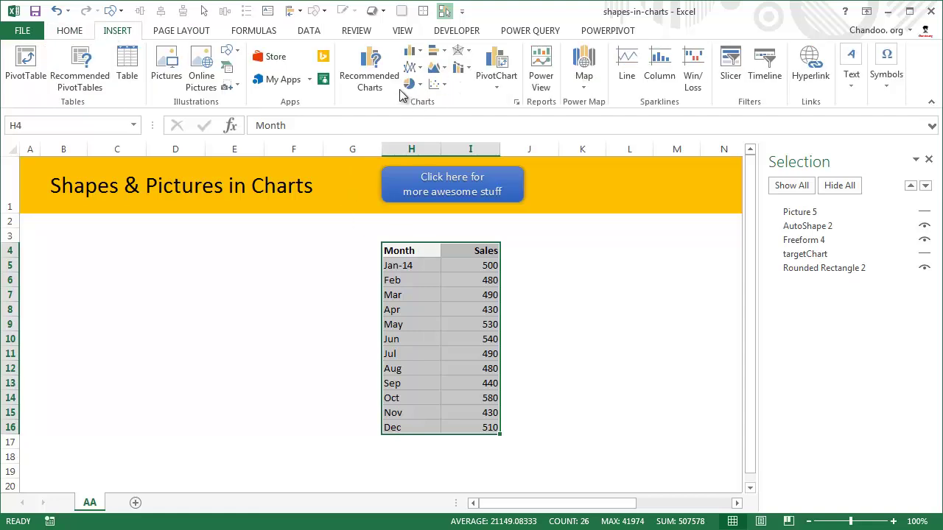
click(413, 50)
click(426, 97)
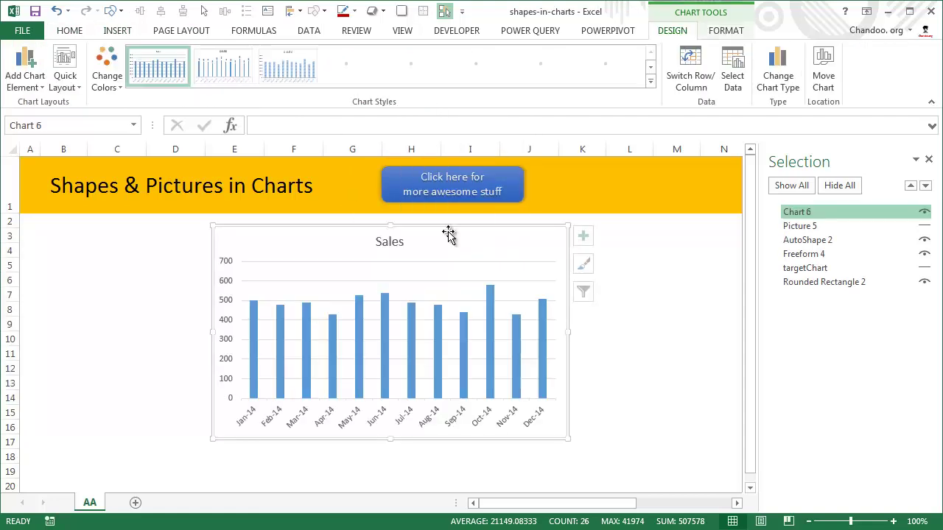
drag(325, 244, 160, 264)
drag(404, 458, 371, 447)
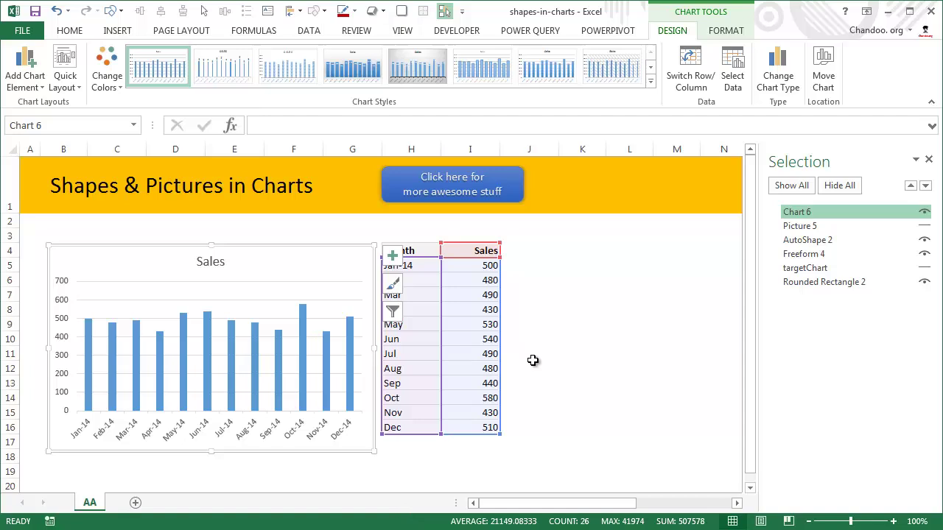
- Draw a small Shift-constrained circle with the Oval shape to the right of the table
click(573, 353)
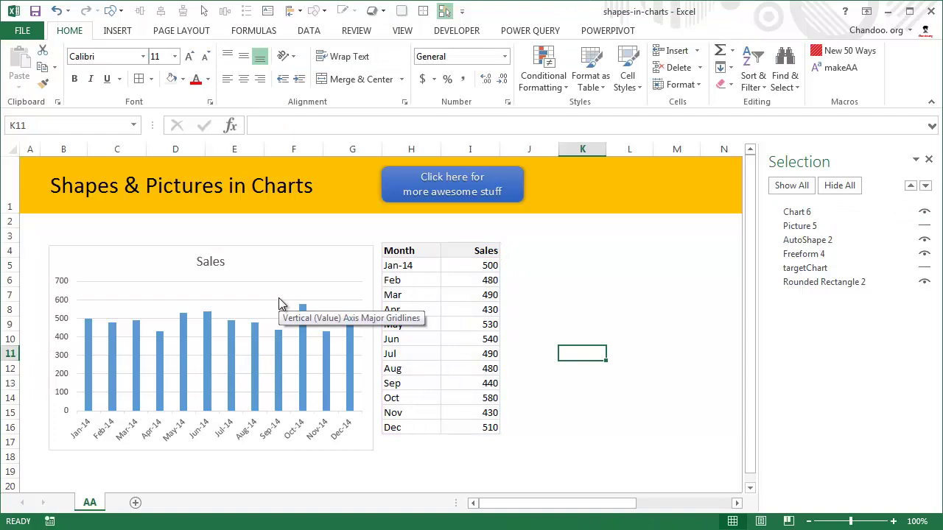
click(299, 367)
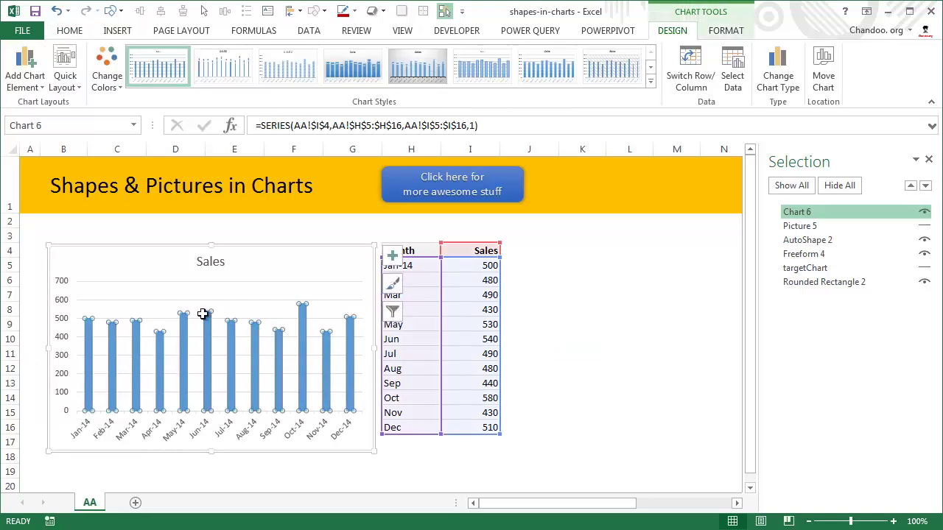
mouse_move(208, 363)
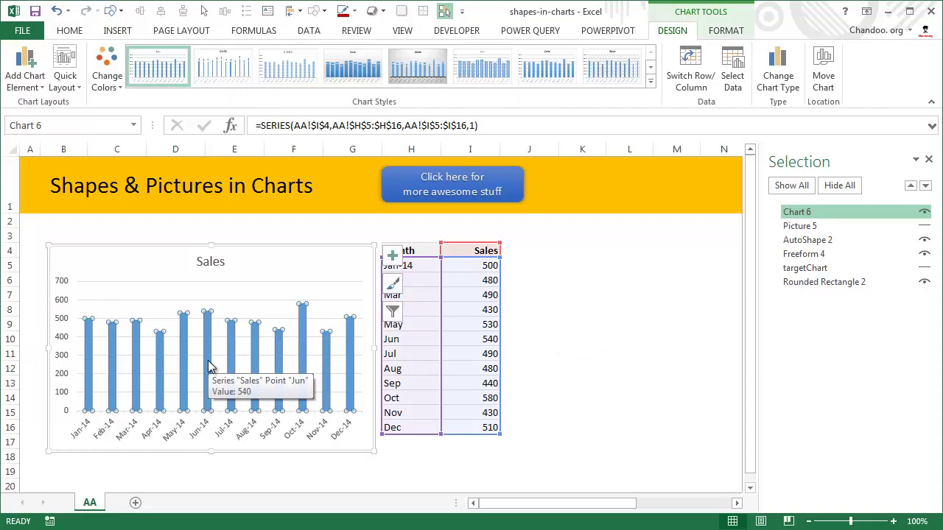
click(116, 34)
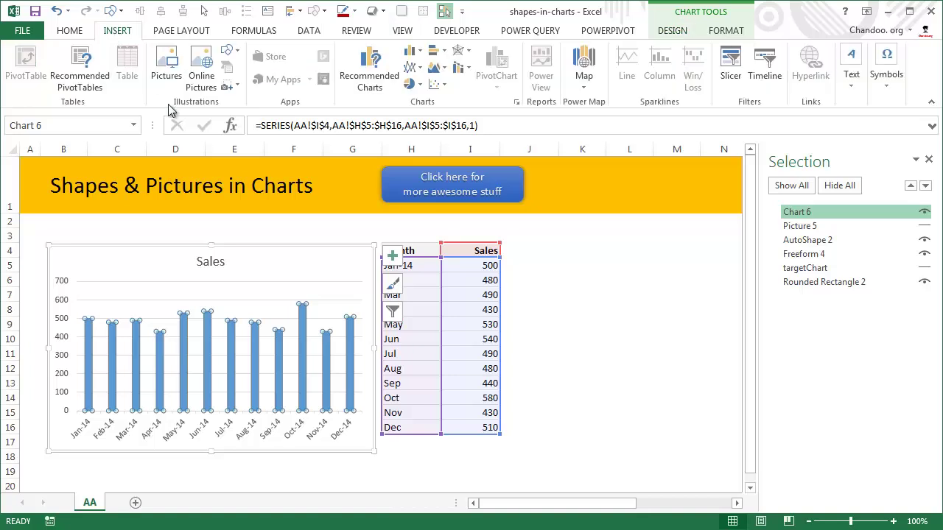
click(582, 280)
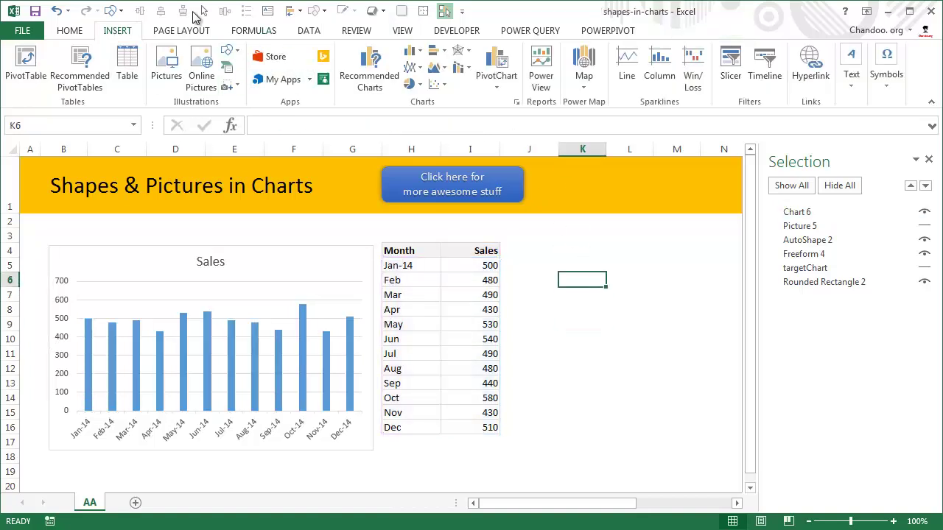
click(228, 53)
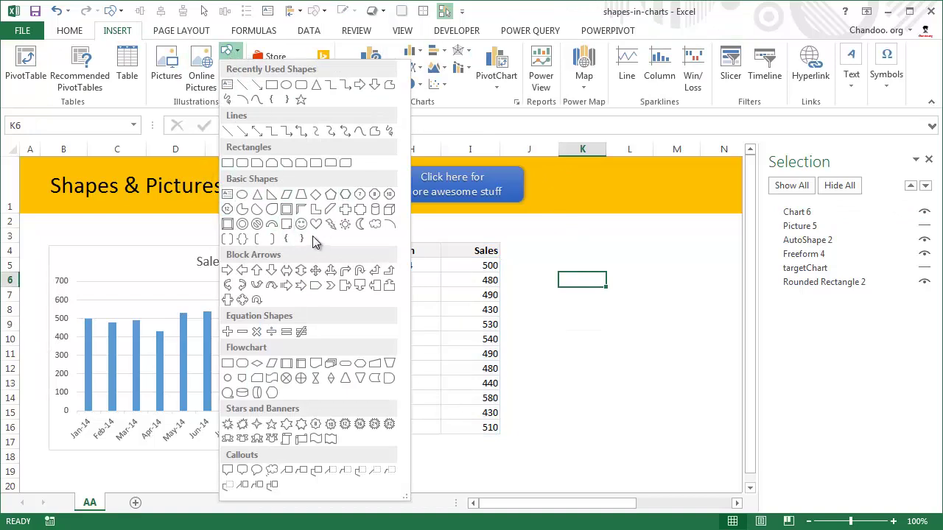
click(242, 194)
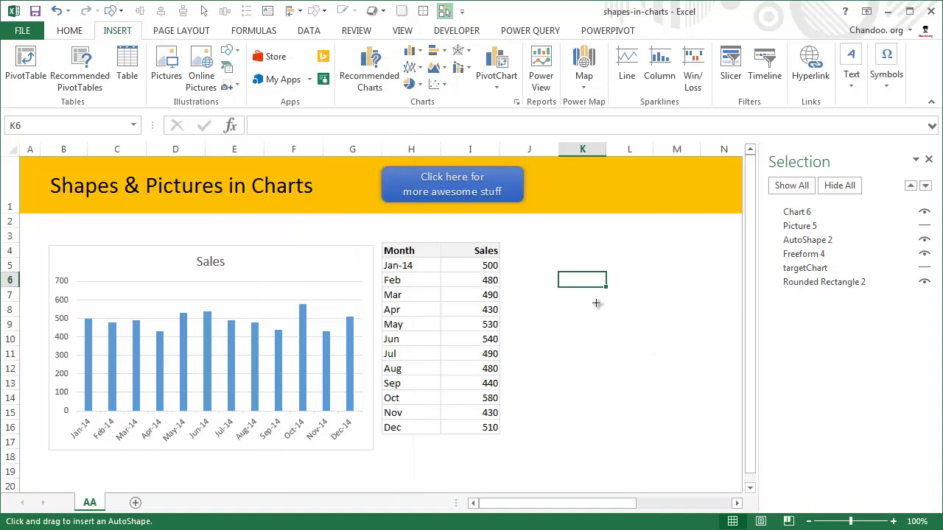
drag(593, 302, 616, 330)
key(shift)
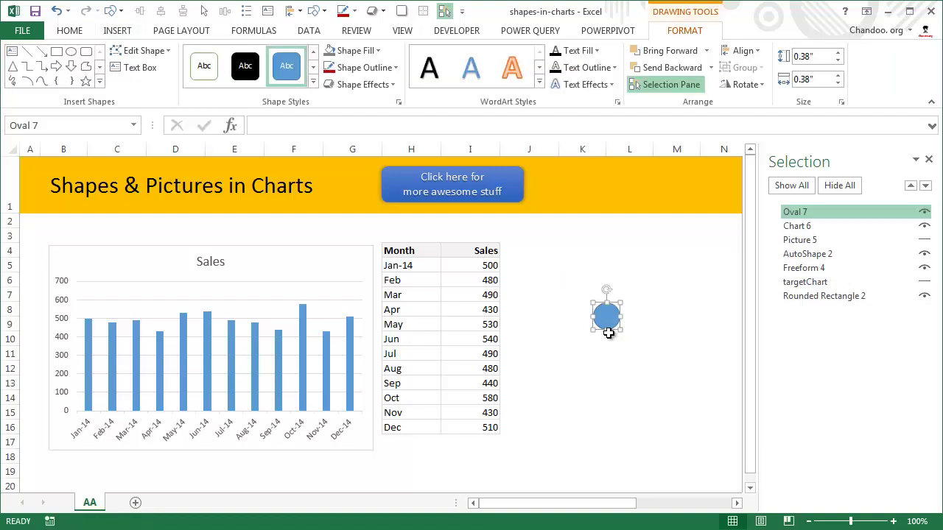
- Apply an orange shape style to the circle and copy it with Ctrl+C
click(317, 83)
click(293, 239)
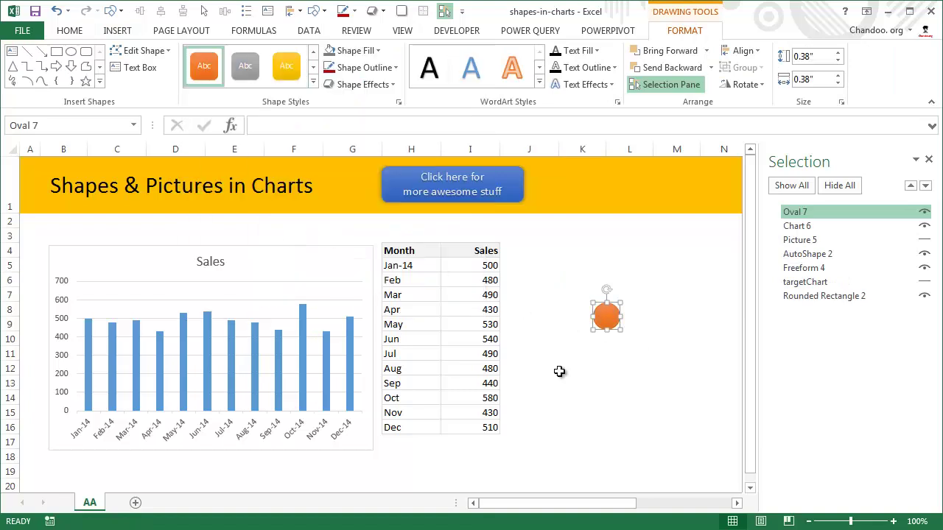
click(616, 382)
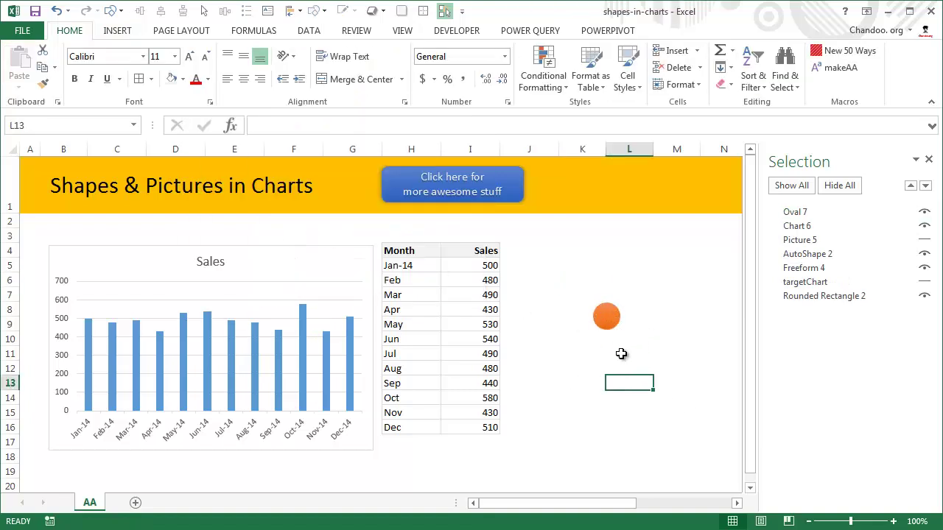
click(607, 324)
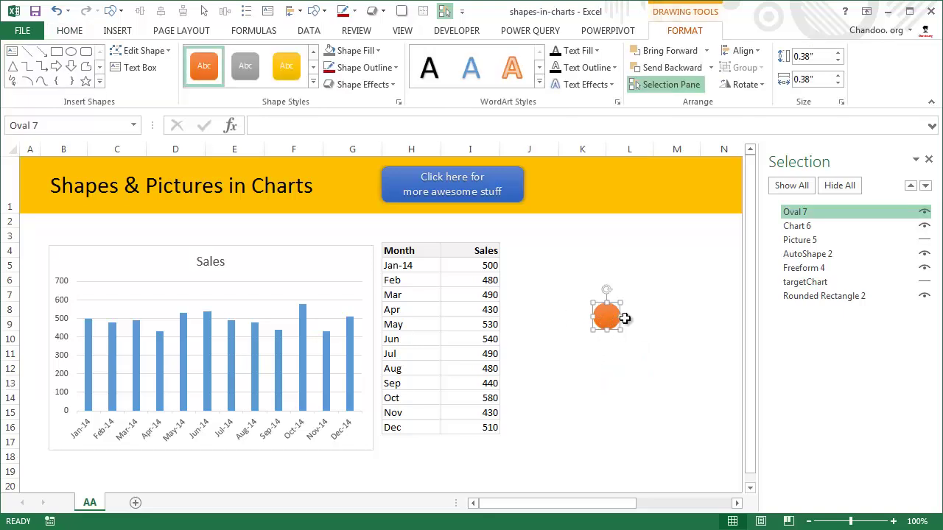
key(ctrl+c)
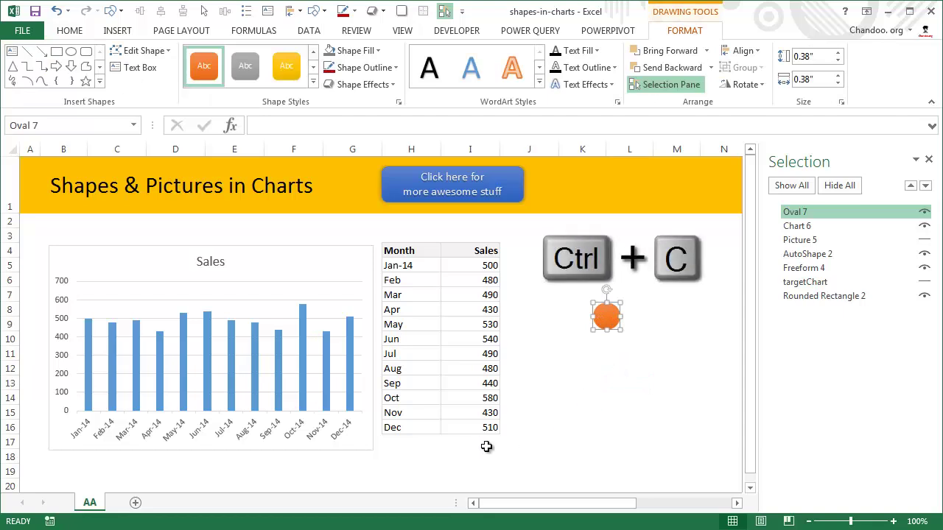
- Paste the orange circle into the Sales series so the columns become stretched orange ovals
click(231, 342)
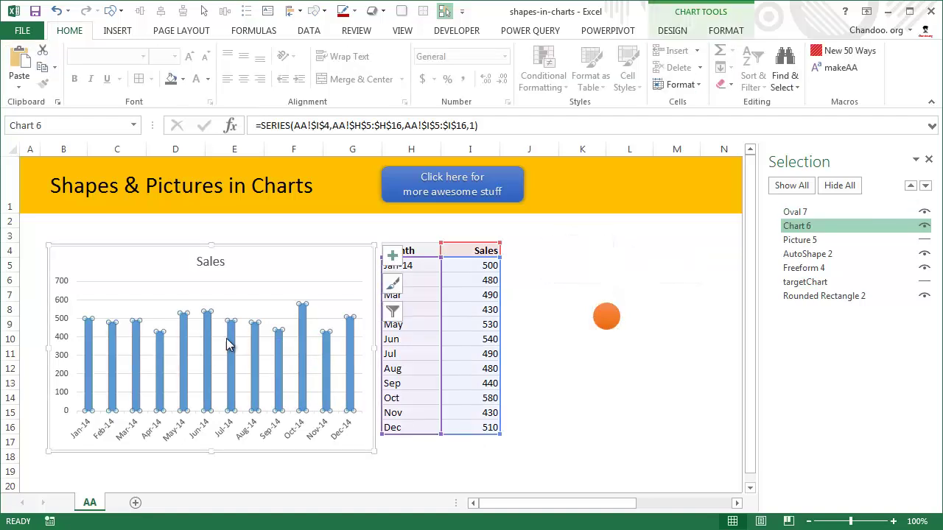
key(ctrl+v)
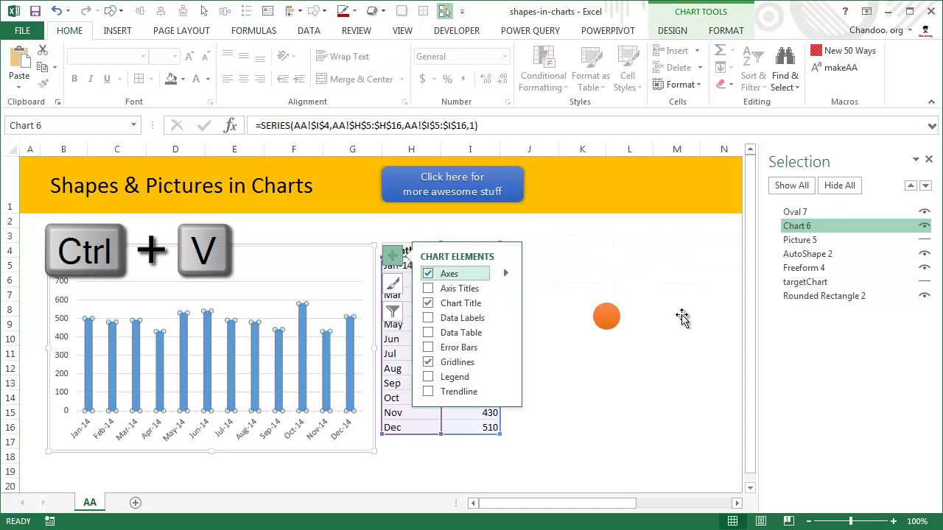
click(243, 364)
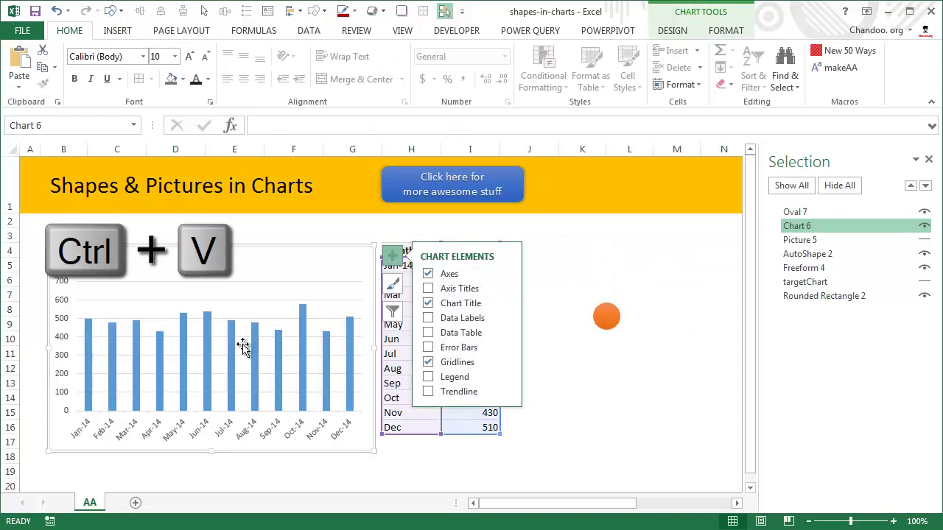
click(255, 355)
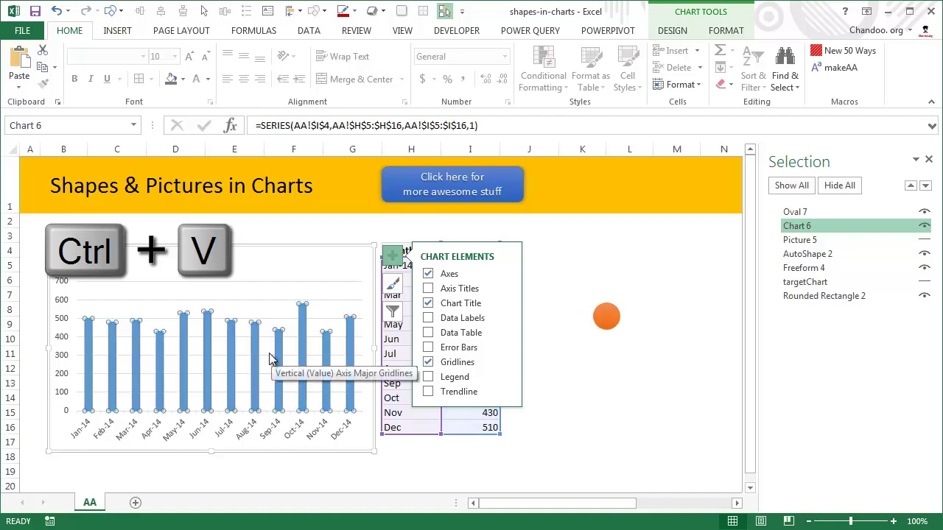
key(ctrl+v)
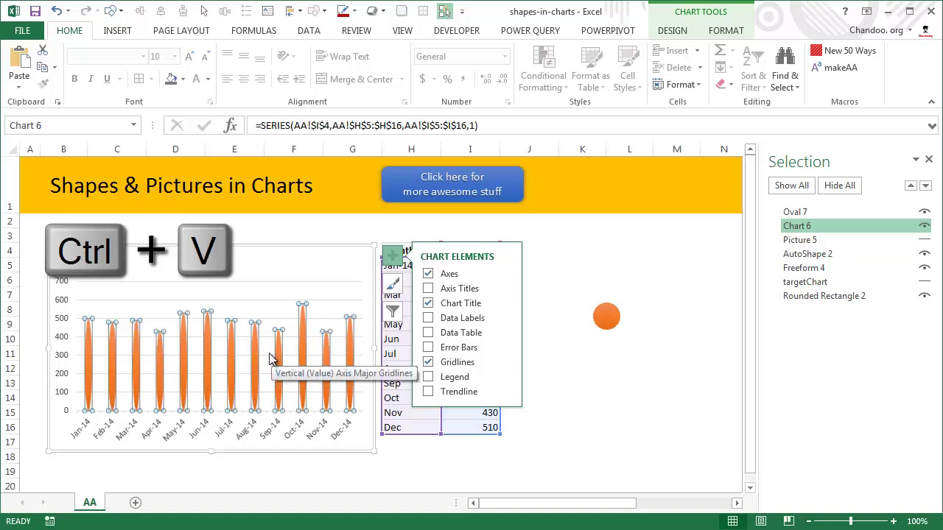
click(615, 414)
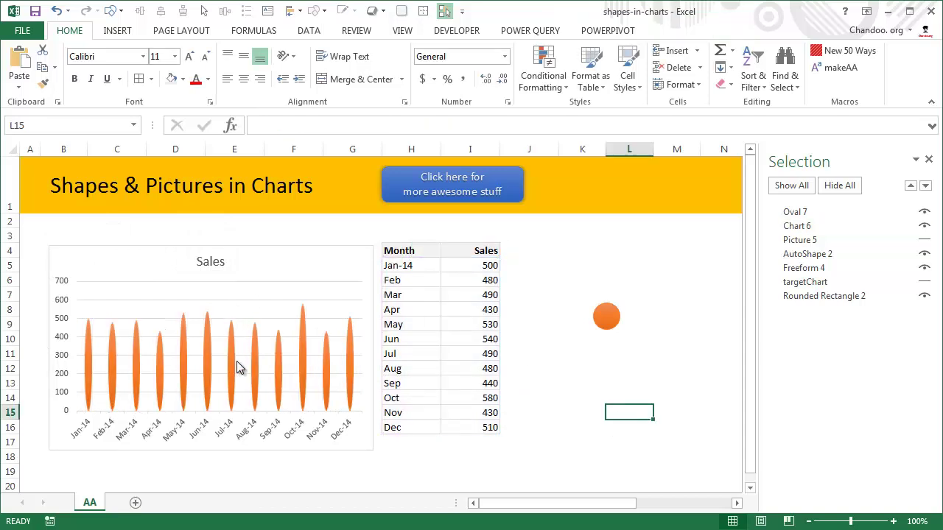
click(306, 385)
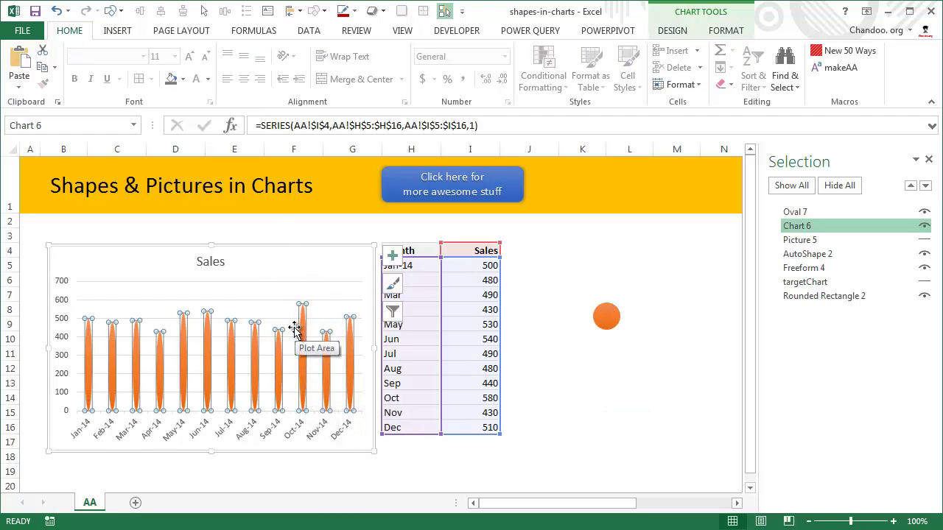
- Change the Sales series picture fill to Stack, then Stack and Scale with, and deselect the chart
right_click(302, 326)
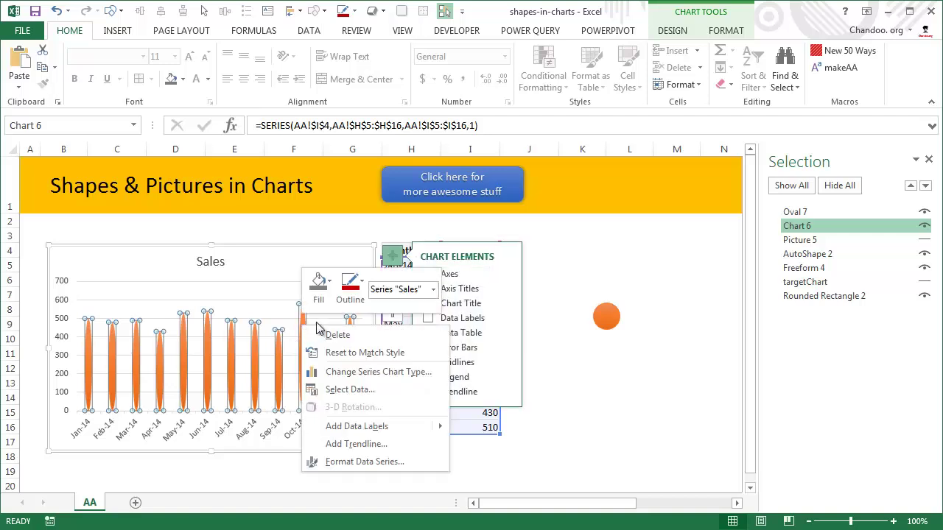
click(339, 463)
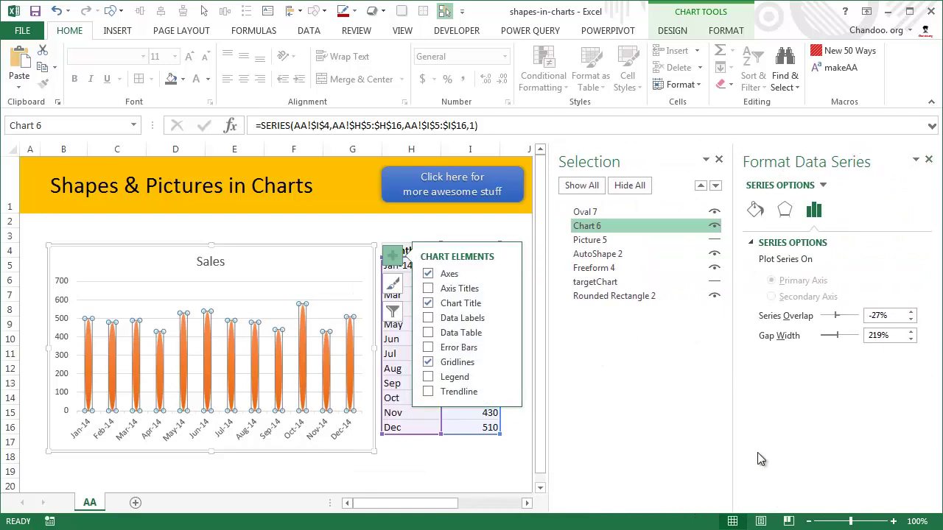
click(759, 212)
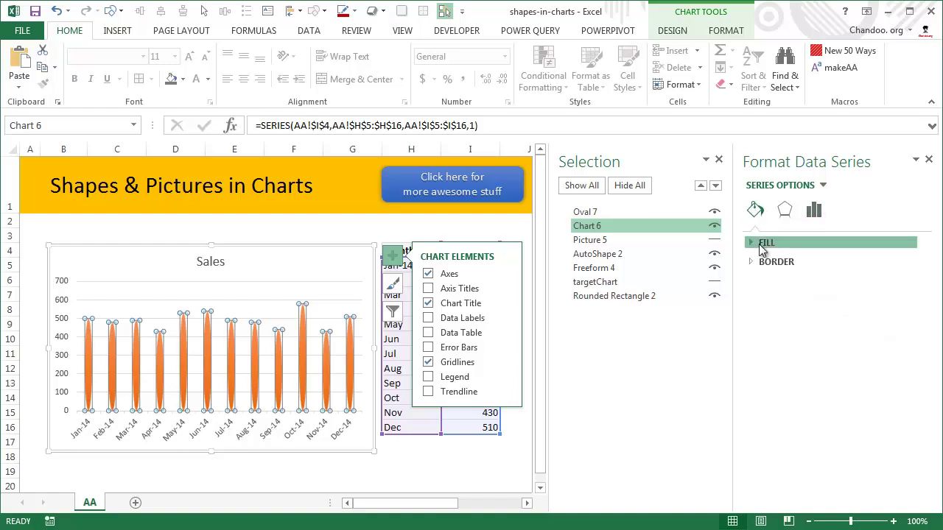
click(762, 247)
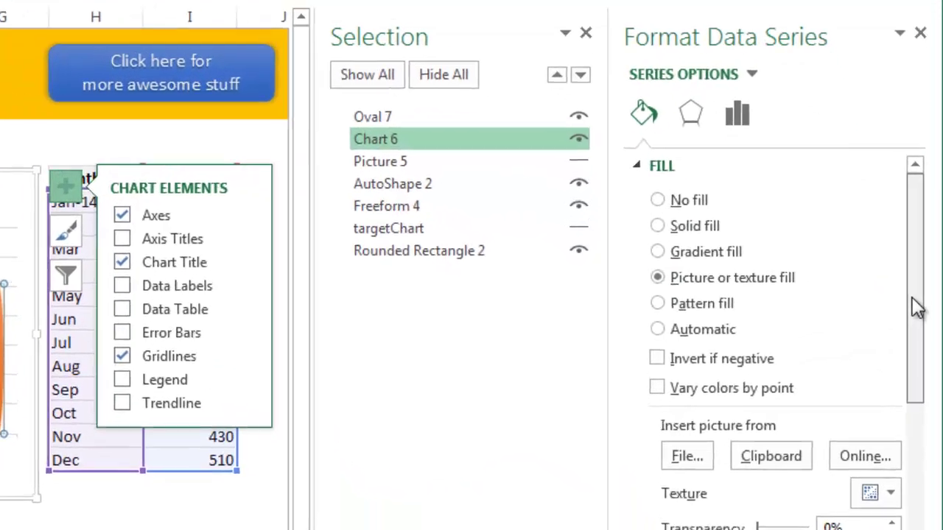
drag(926, 332, 900, 440)
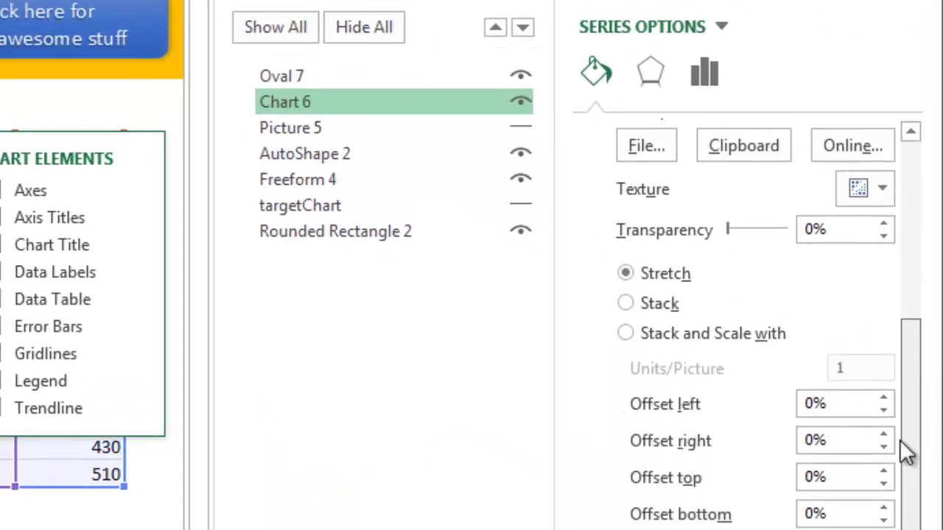
click(665, 305)
scroll(665, 308, up, 3)
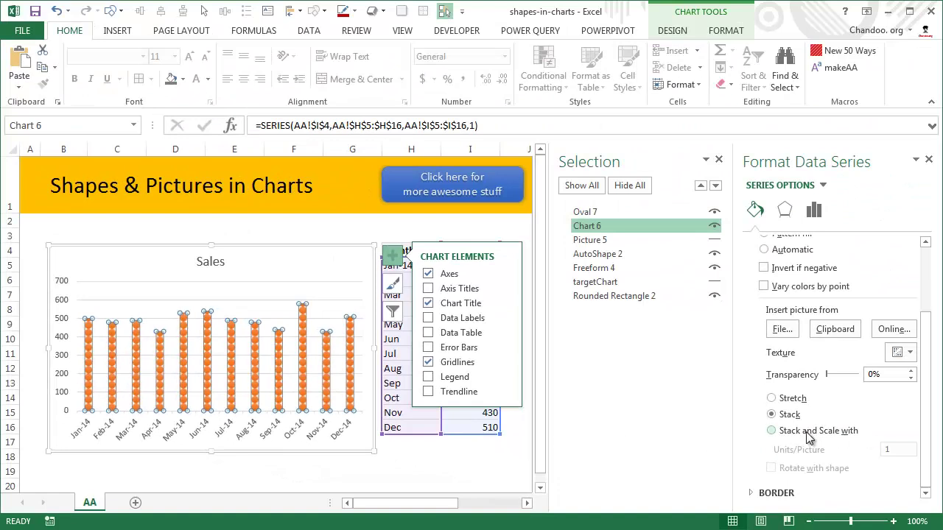
click(800, 430)
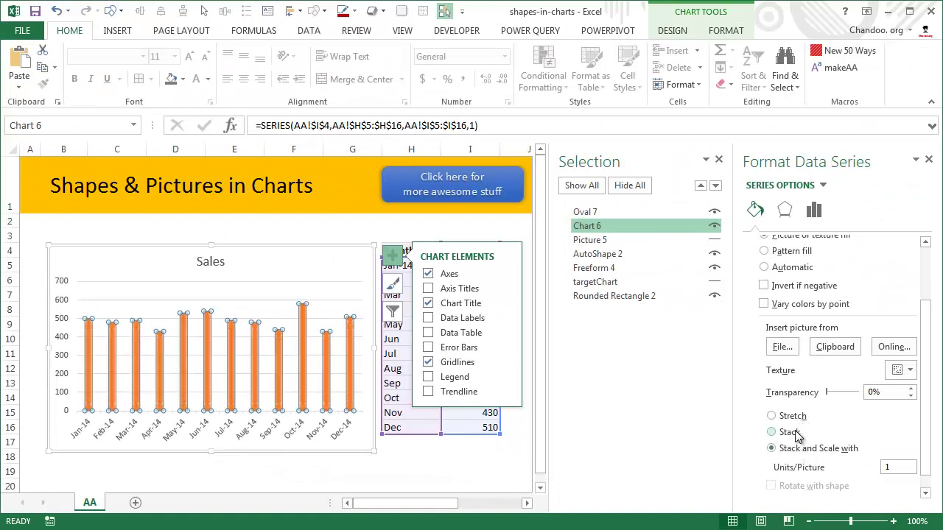
click(457, 470)
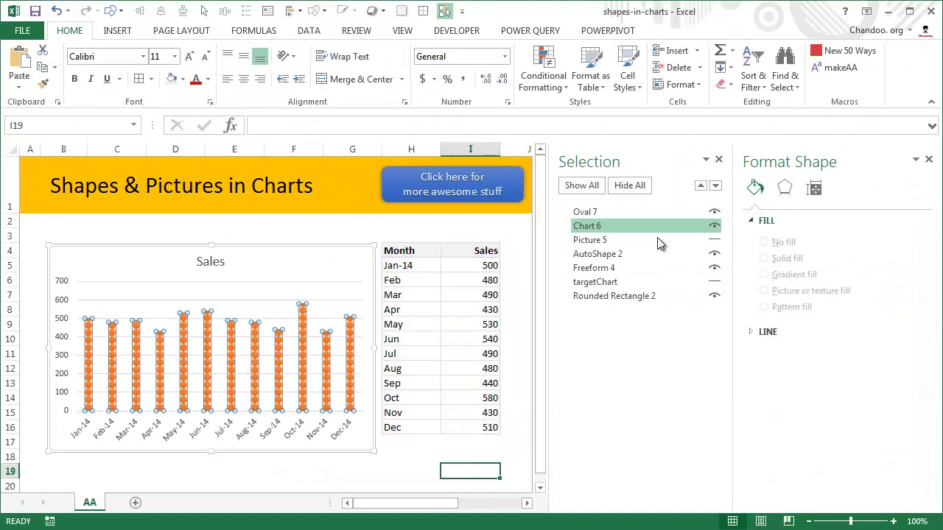
- Close the Format Shape pane, leaving the Selection pane open
click(929, 160)
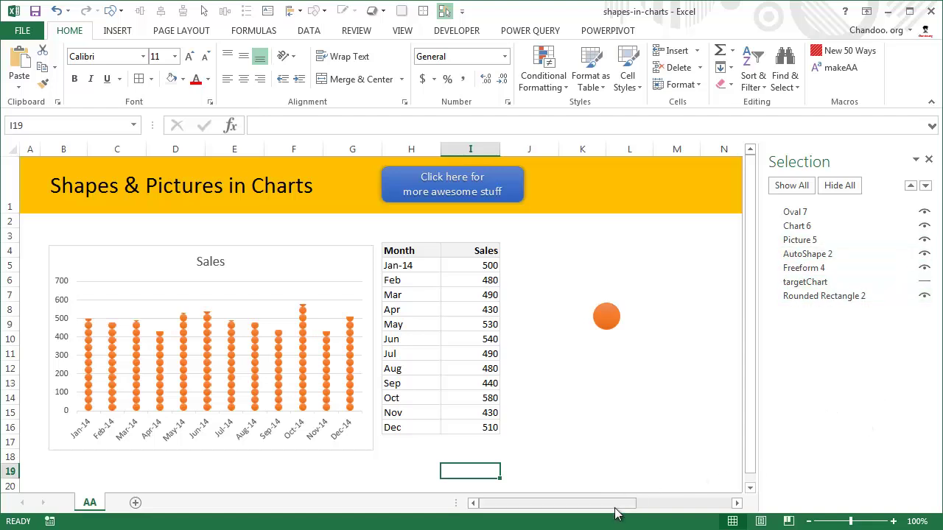
- Move the red car picture beside the sales table and reopen the Sales series fill settings
drag(615, 505, 710, 505)
drag(571, 287, 94, 370)
drag(598, 506, 584, 505)
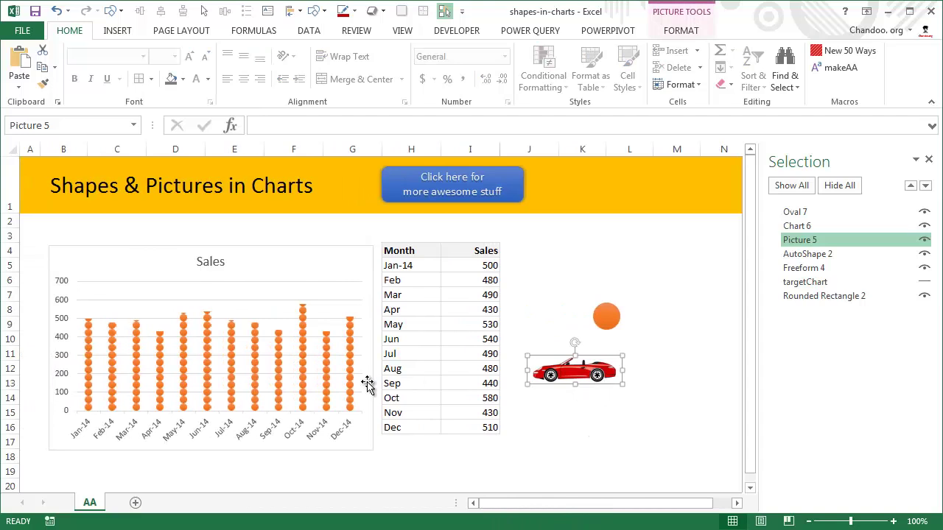
click(277, 360)
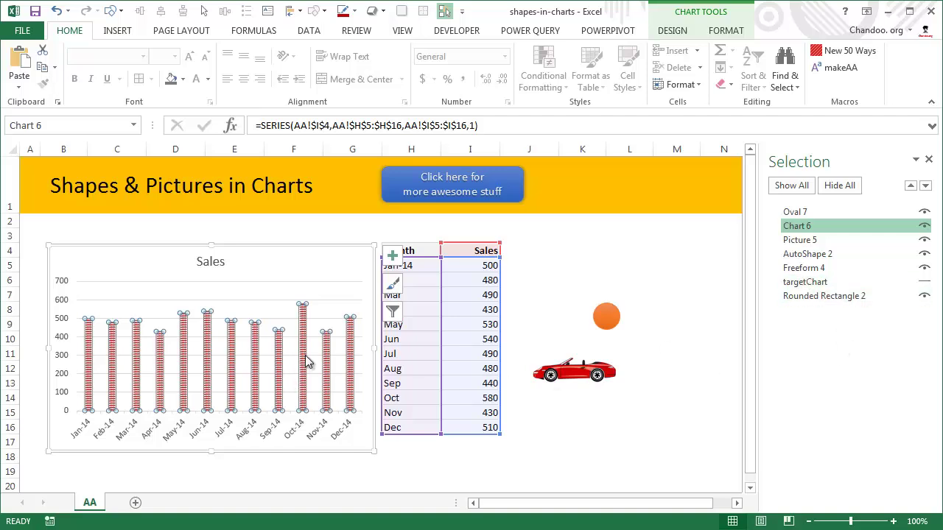
mouse_move(308, 361)
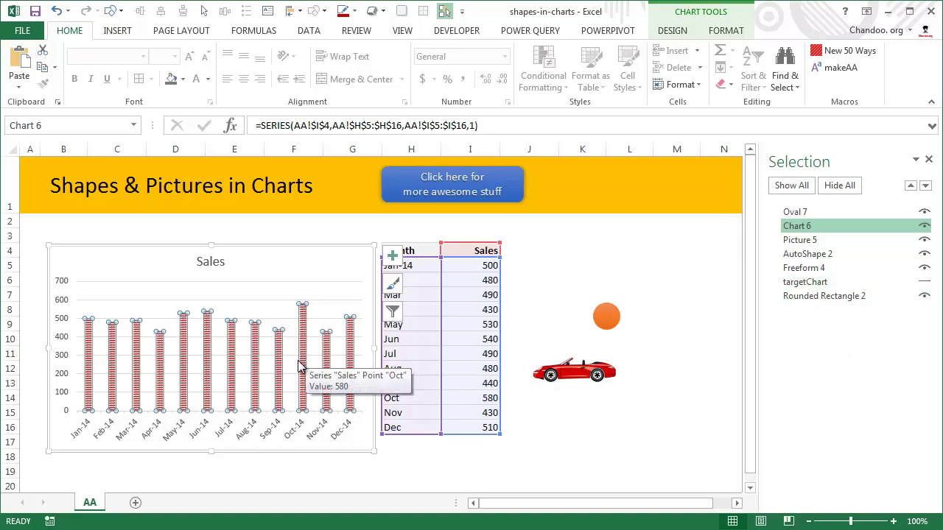
double_click(300, 366)
click(755, 210)
- Switch the car fill to Stack and Scale with at 0.5 units per picture
drag(922, 322, 932, 396)
click(819, 431)
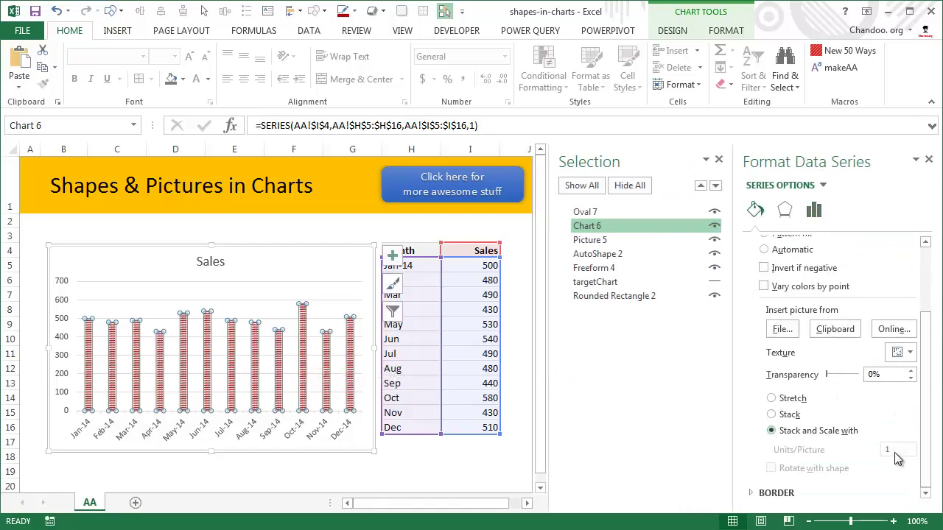
scroll(865, 450, up, 1)
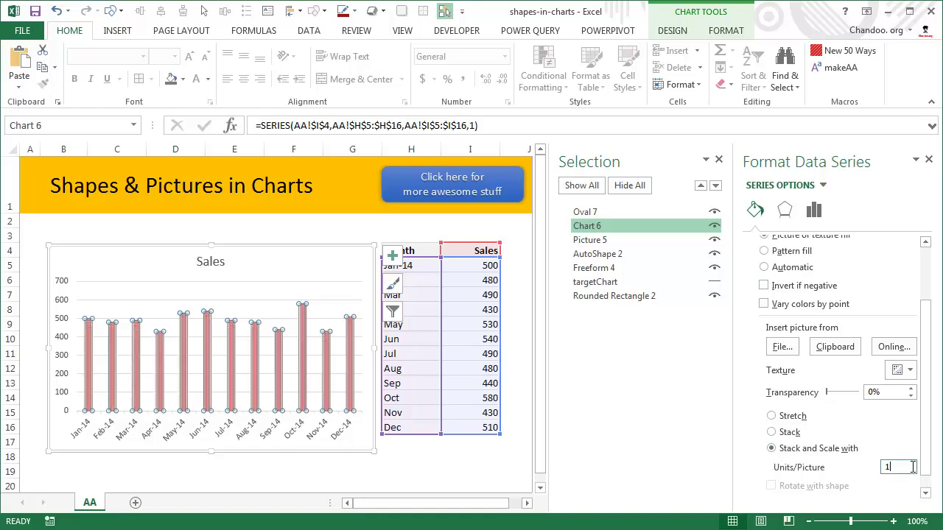
key(BackSpace)
text(0.5)
key(Tab)
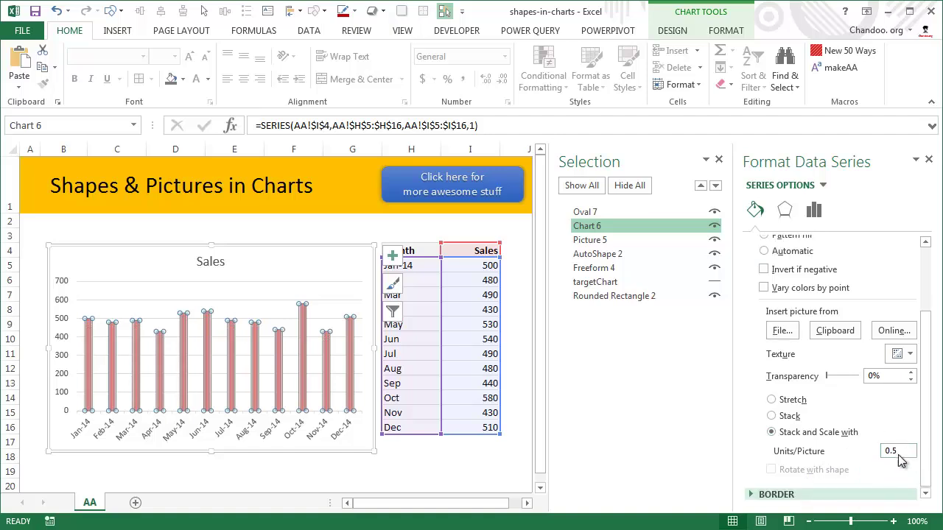
- Try 5 units per picture, then set the value back to 1
scroll(902, 458, up, 1)
double_click(903, 467)
text(5)
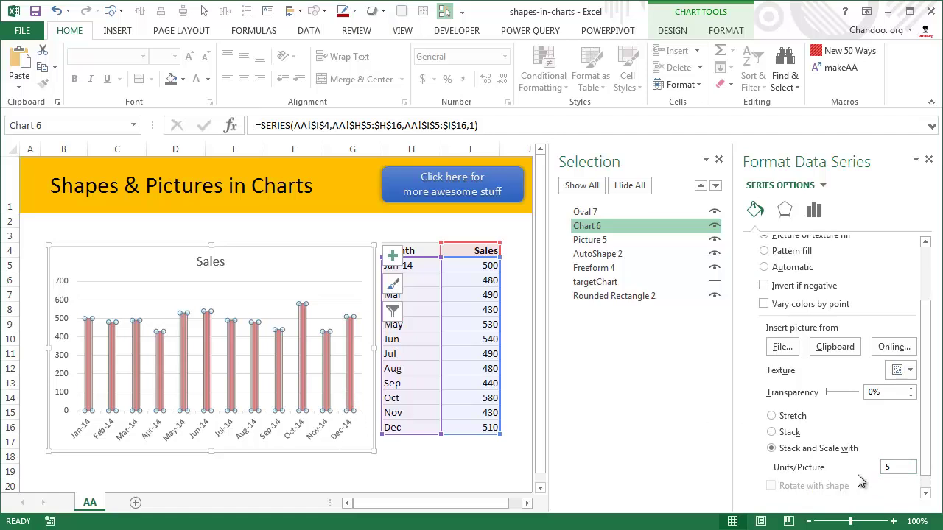
double_click(900, 468)
text(1)
scroll(823, 467, down, 1)
scroll(798, 483, up, 1)
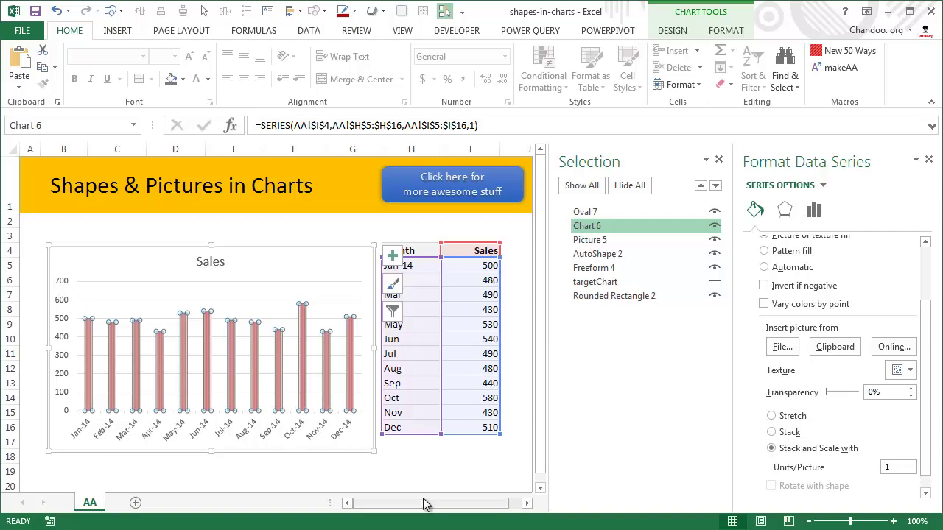
drag(427, 503, 369, 503)
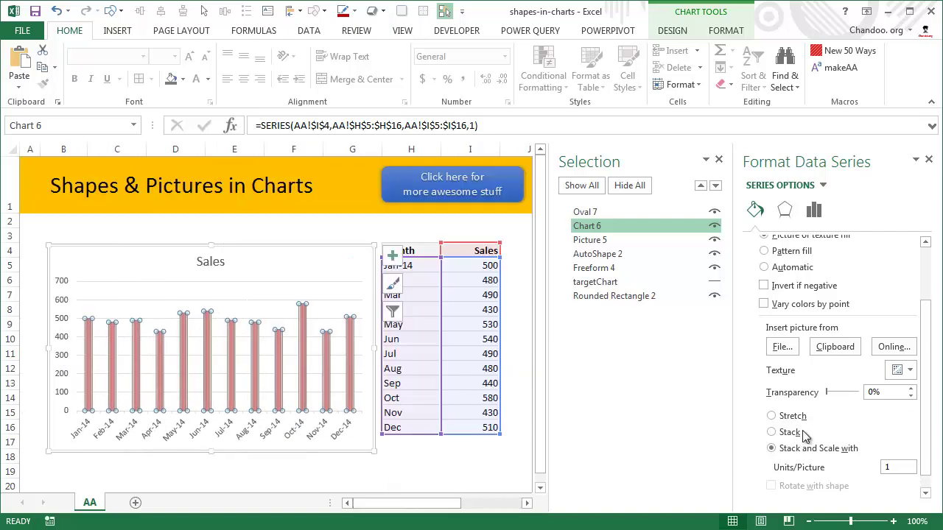
- Return the fill to plain Stack and set the Sales series gap width to 10%
click(794, 433)
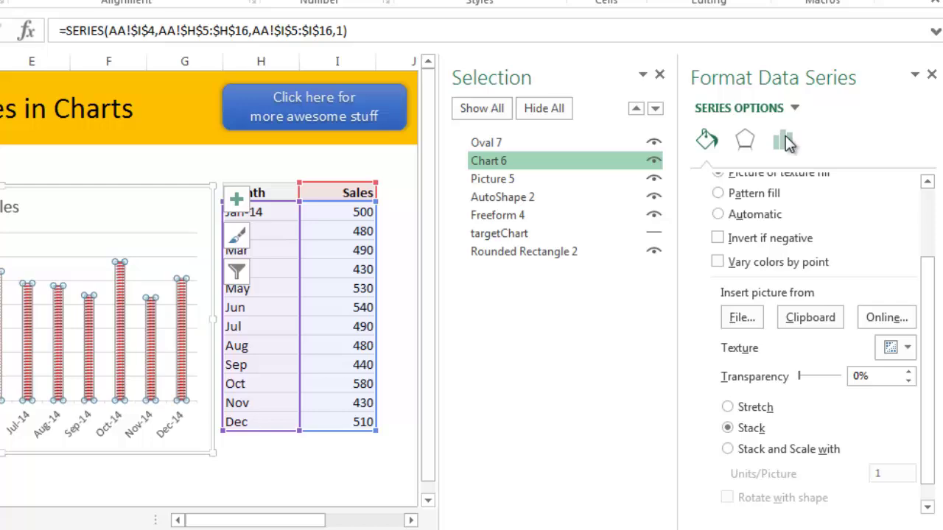
click(814, 211)
click(891, 337)
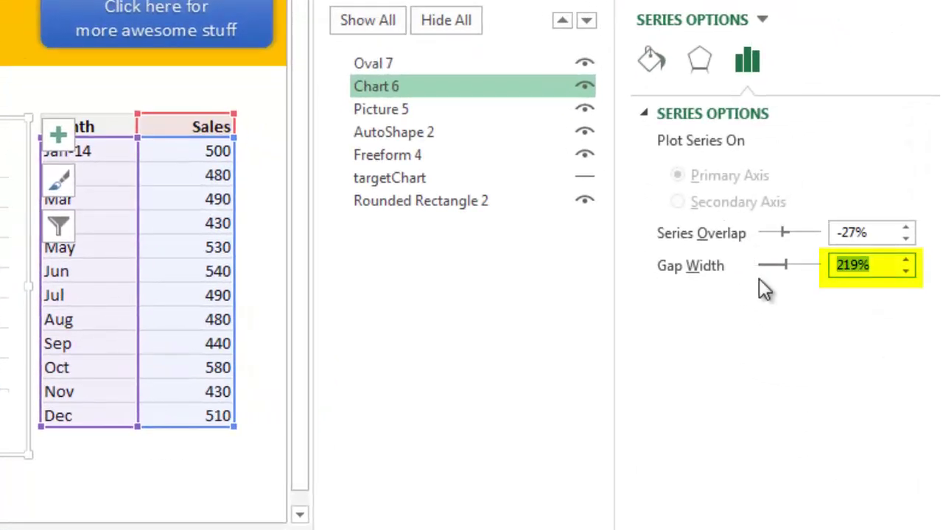
text(10)
key(Return)
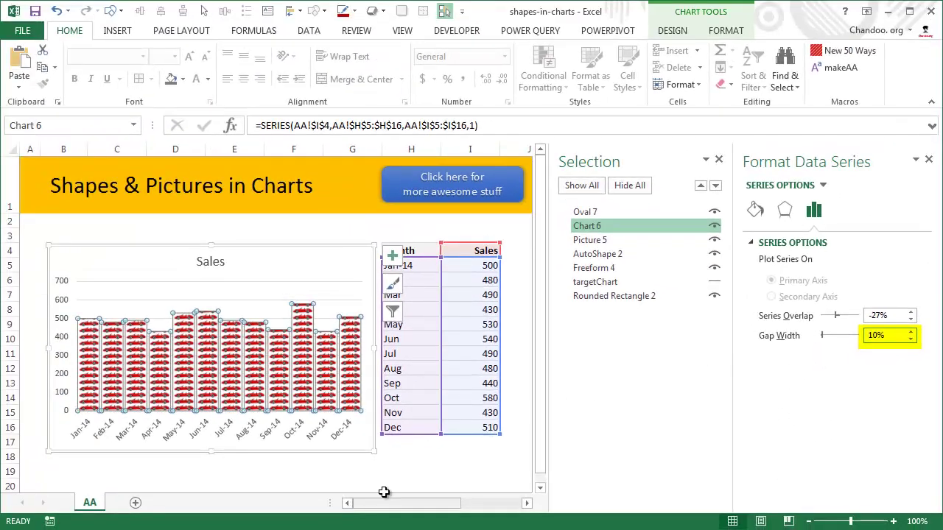
click(387, 483)
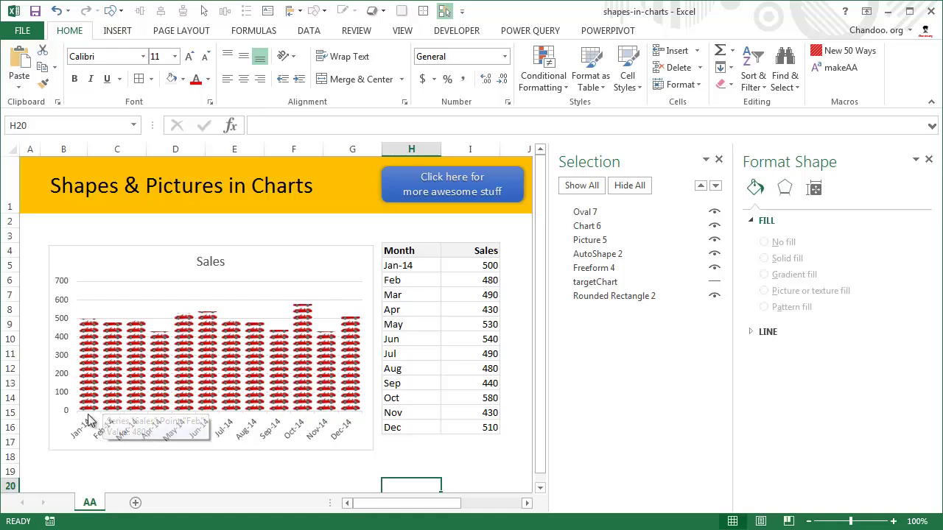
- Close the formatting pane and select the red car picture next to the car-filled chart
click(928, 159)
click(570, 358)
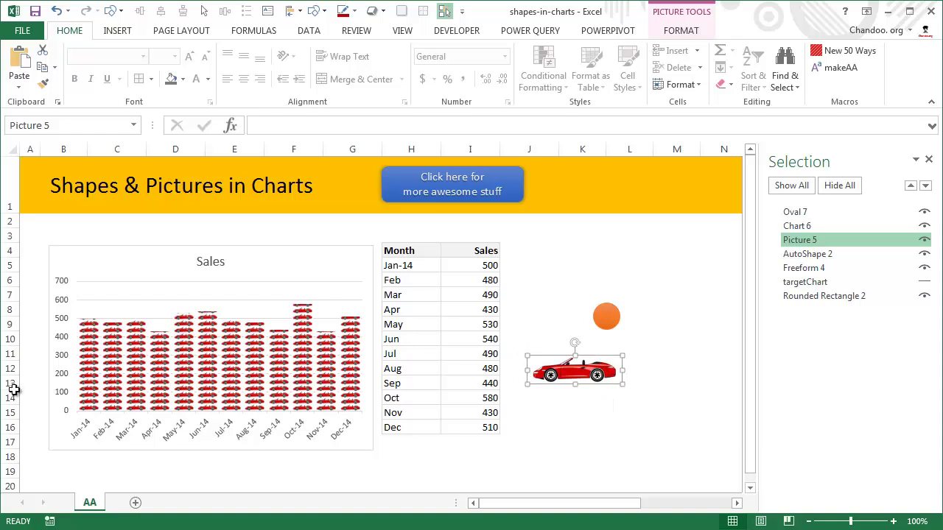
mouse_move(98, 410)
mouse_move(217, 360)
scroll(538, 314, down, 1)
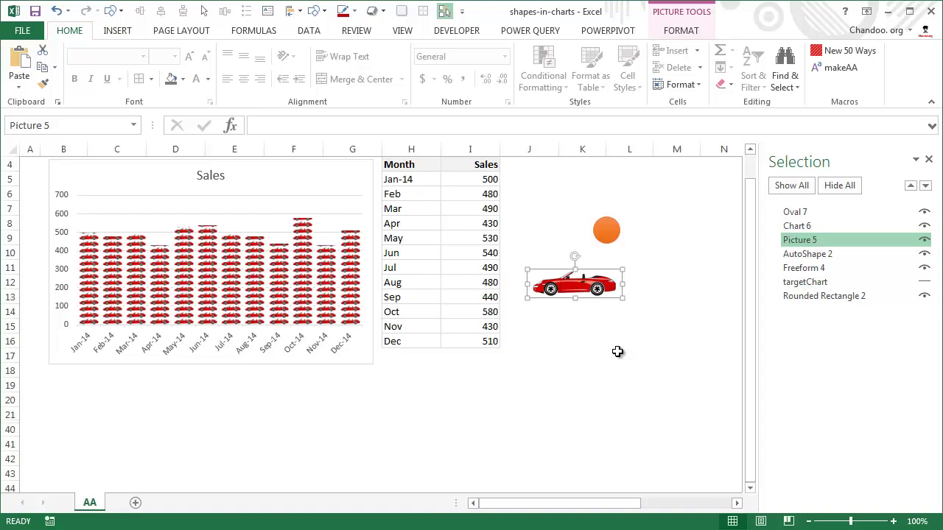
scroll(611, 352, up, 1)
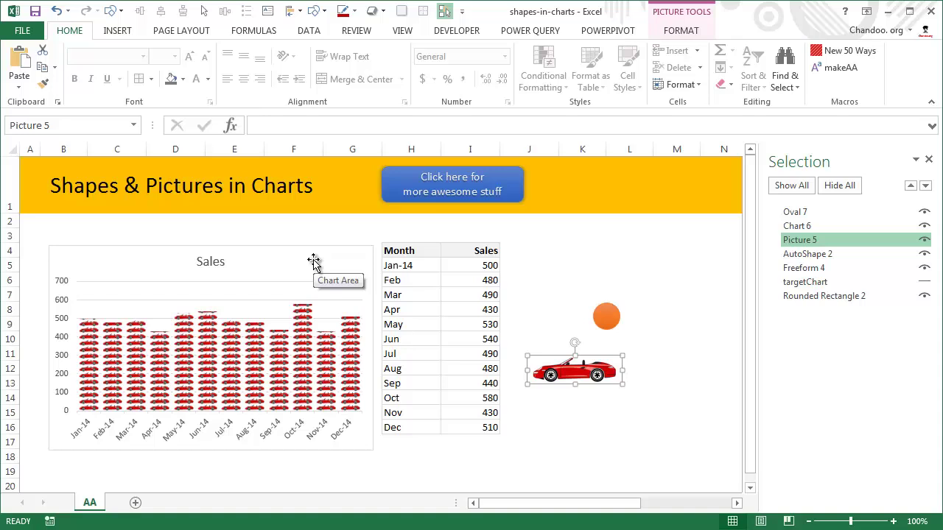
- Resize targetChart slightly smaller and place it beside the Month/Sales table
drag(314, 261, 748, 417)
drag(124, 260, 715, 398)
drag(554, 507, 17, 211)
click(225, 272)
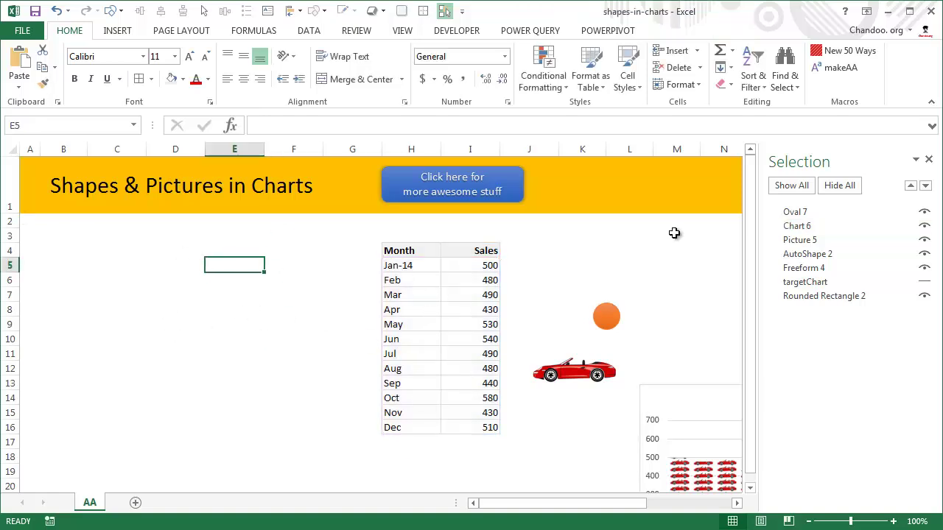
click(924, 286)
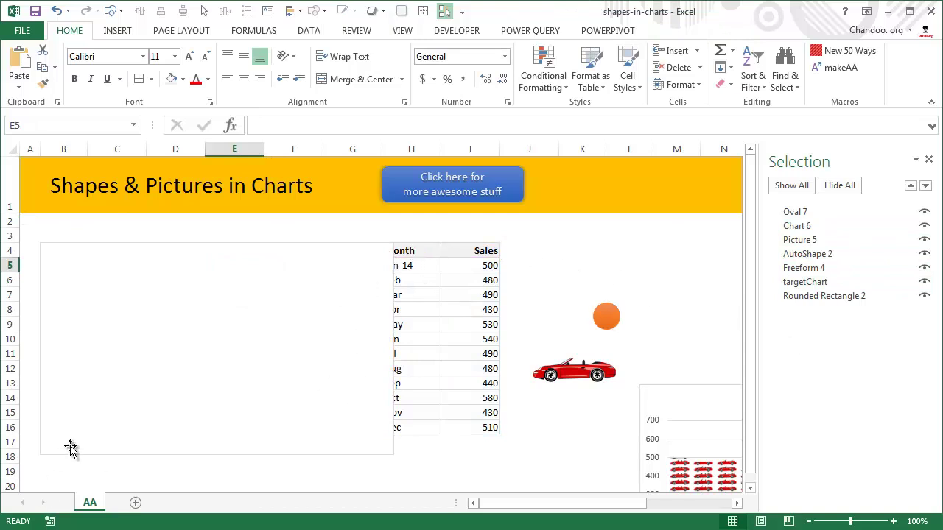
- Unhide rows 21 through 40 to reveal the Month, Sales, YTD and YTD met? helper table
scroll(69, 446, down, 3)
click(15, 341)
drag(15, 341, 10, 326)
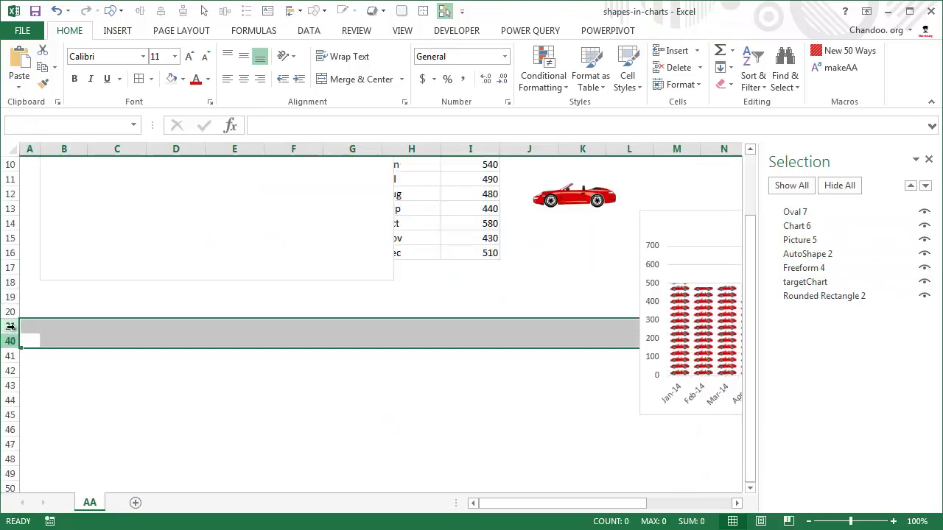
right_click(11, 328)
key(u)
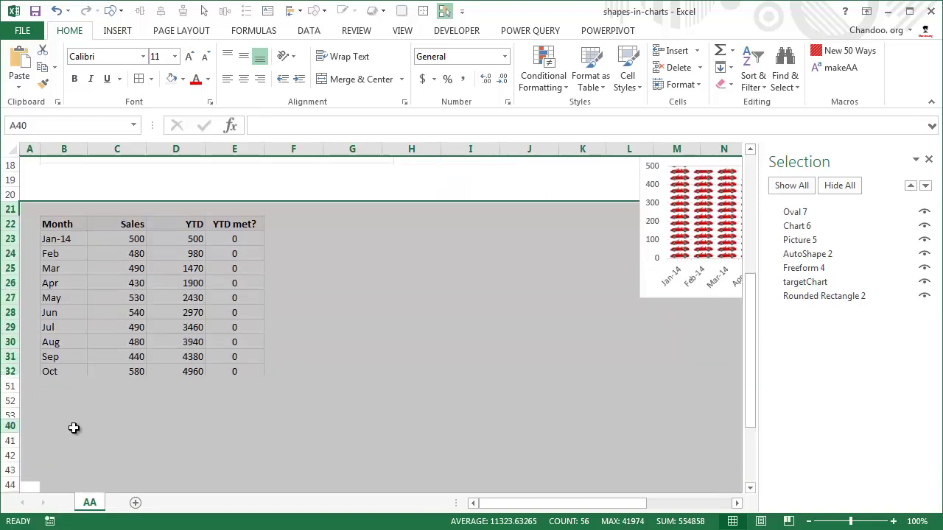
click(172, 275)
scroll(486, 331, up, 6)
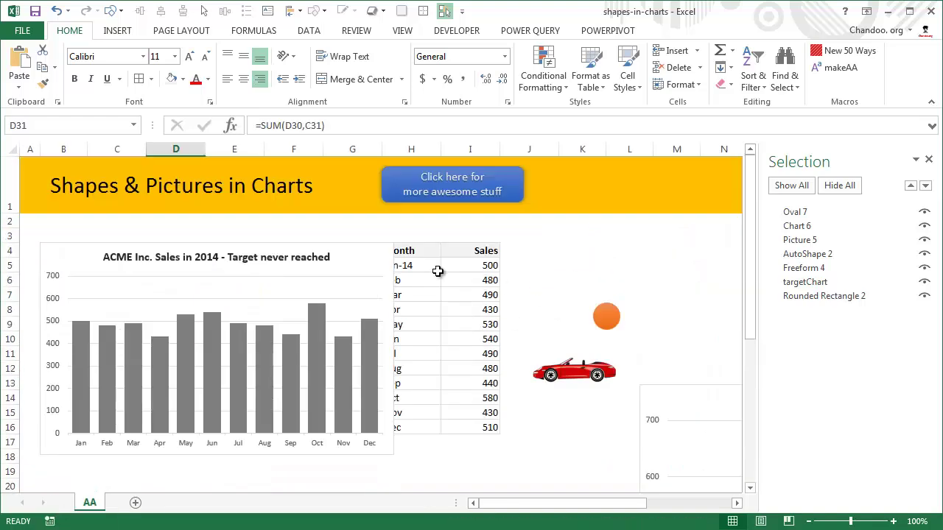
- Select the sales chart's bars, then the Dec bar, to inspect the data series
click(393, 424)
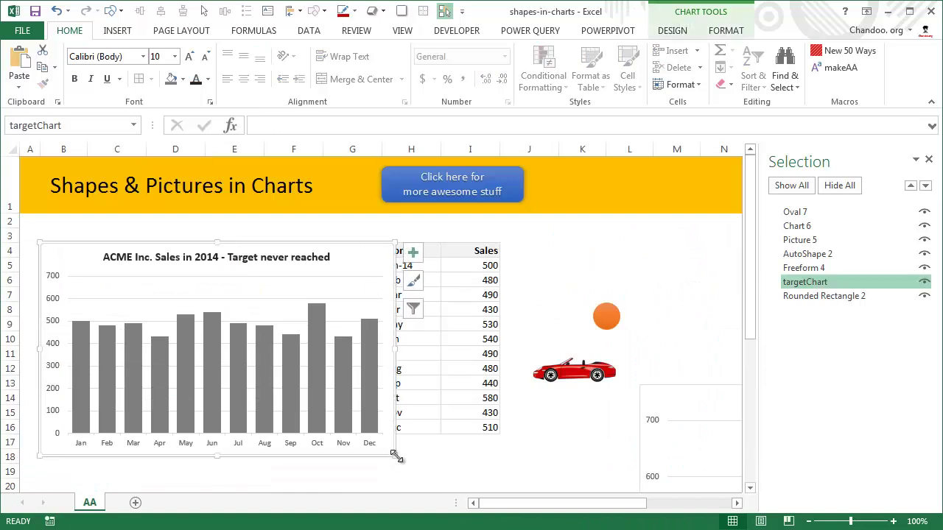
click(371, 434)
click(370, 435)
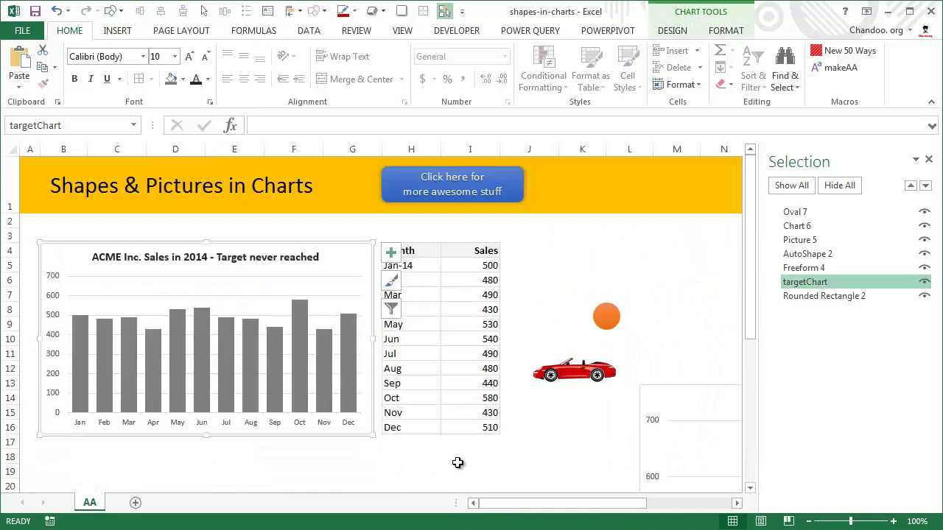
click(457, 461)
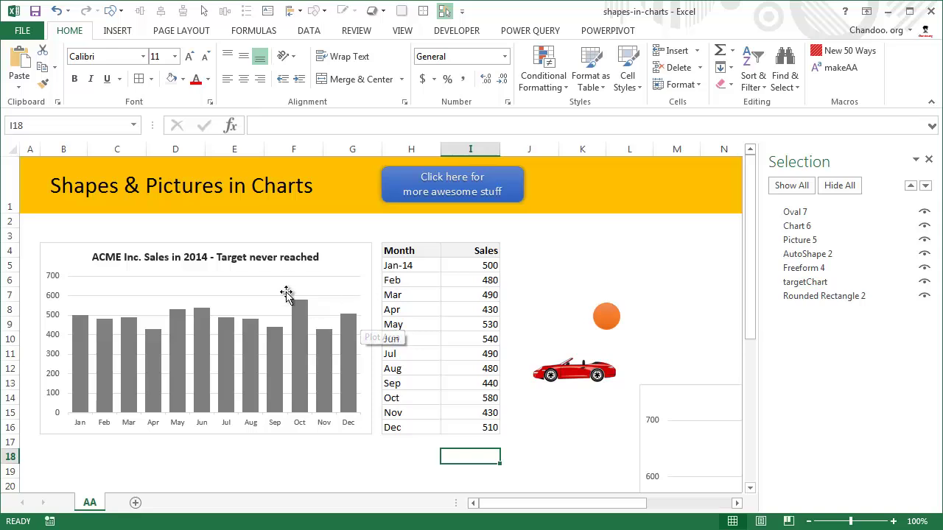
- Set the target in C36 to 3600 so the title reads 'Target reached in August, 2014'
scroll(107, 404, down, 6)
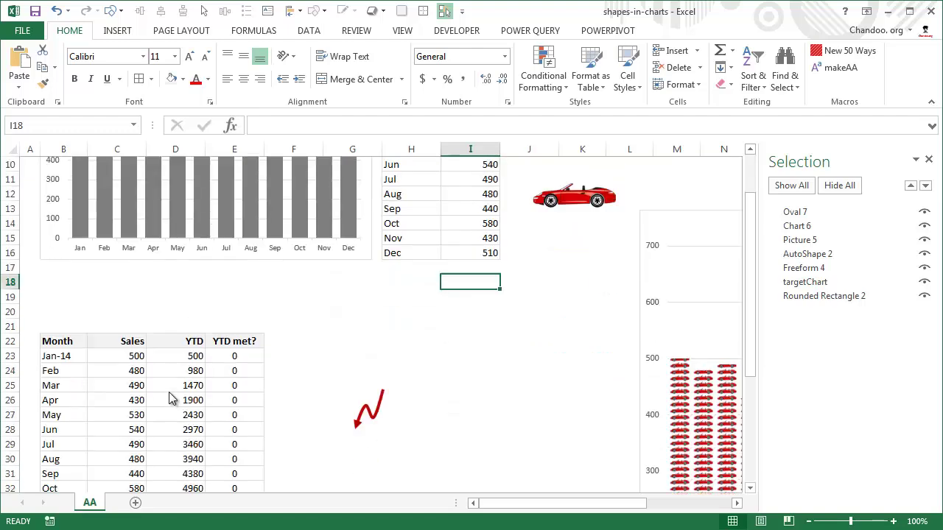
click(89, 412)
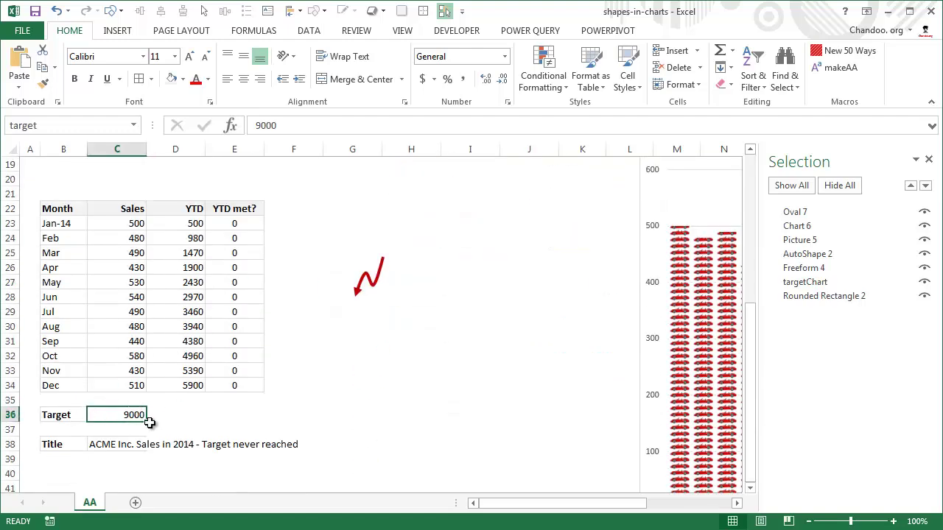
scroll(442, 393, up, 6)
scroll(439, 382, down, 5)
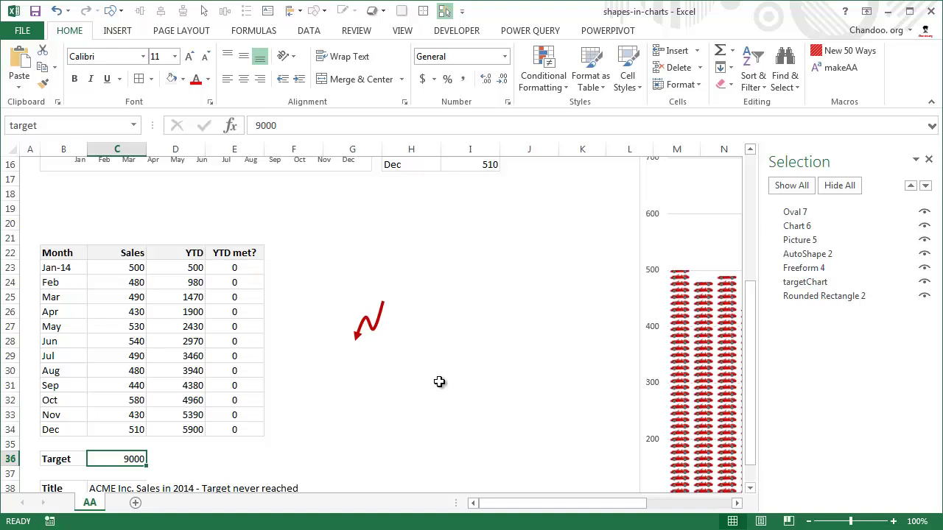
text(36)
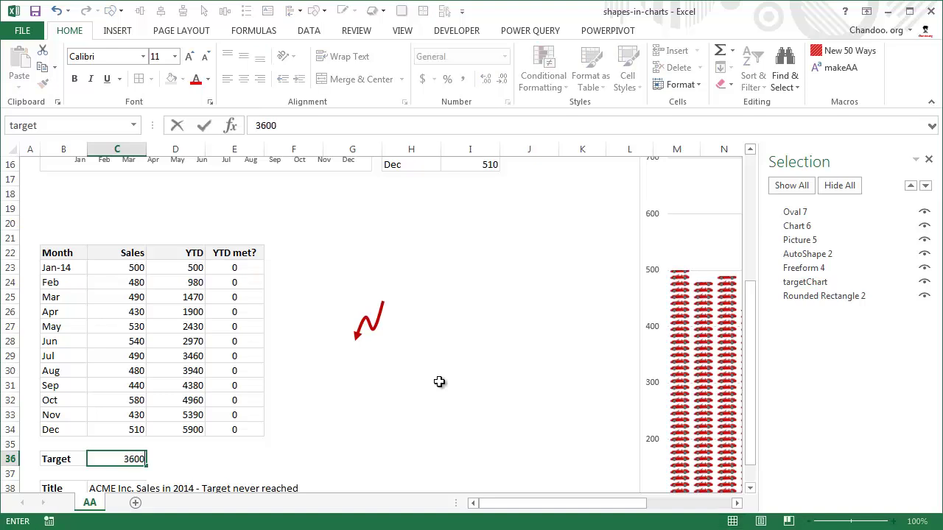
key(Return)
scroll(439, 382, up, 5)
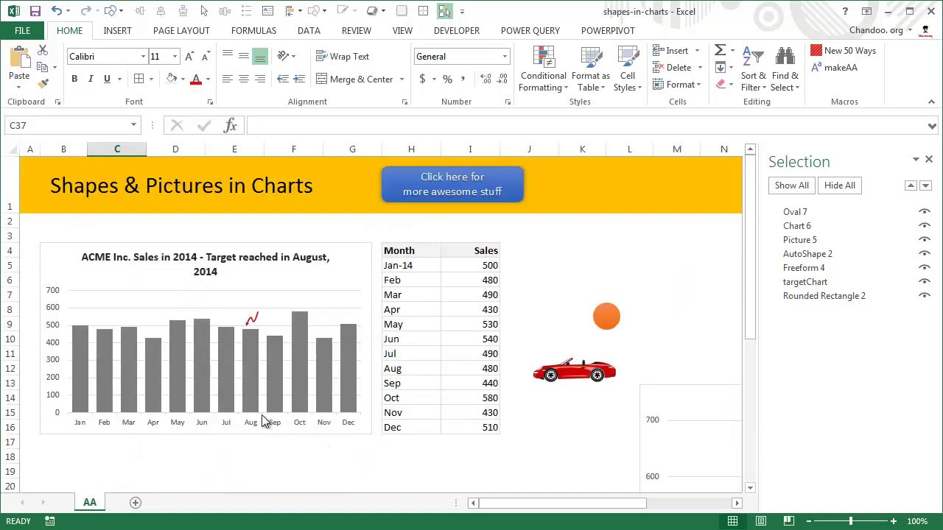
mouse_move(251, 330)
scroll(221, 372, down, 7)
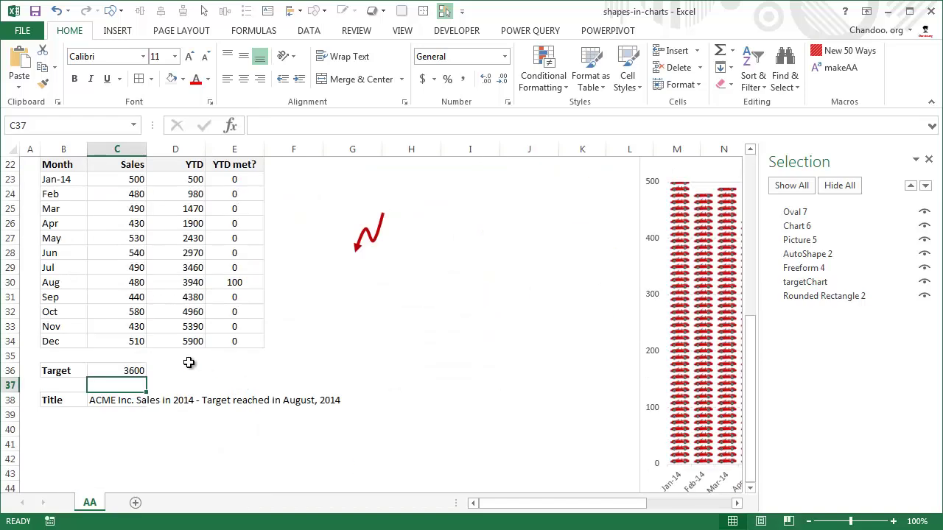
scroll(205, 373, up, 6)
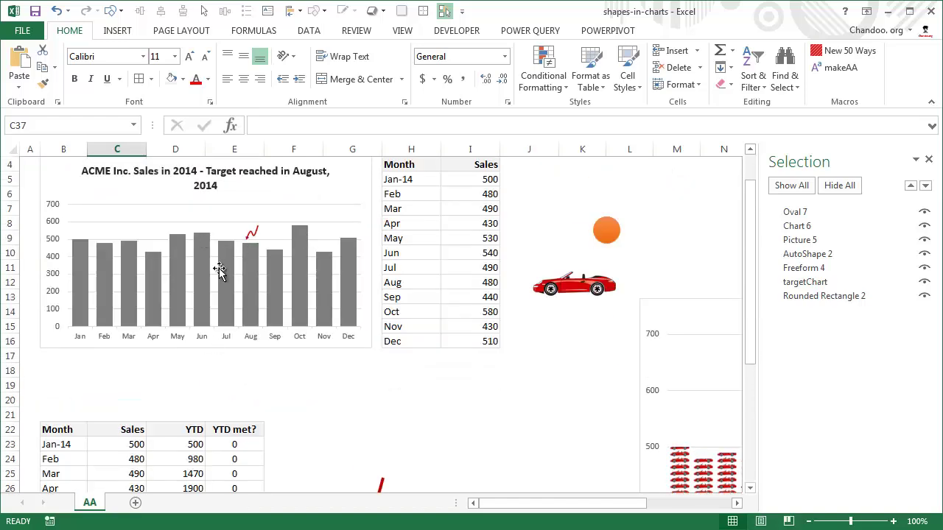
mouse_move(267, 286)
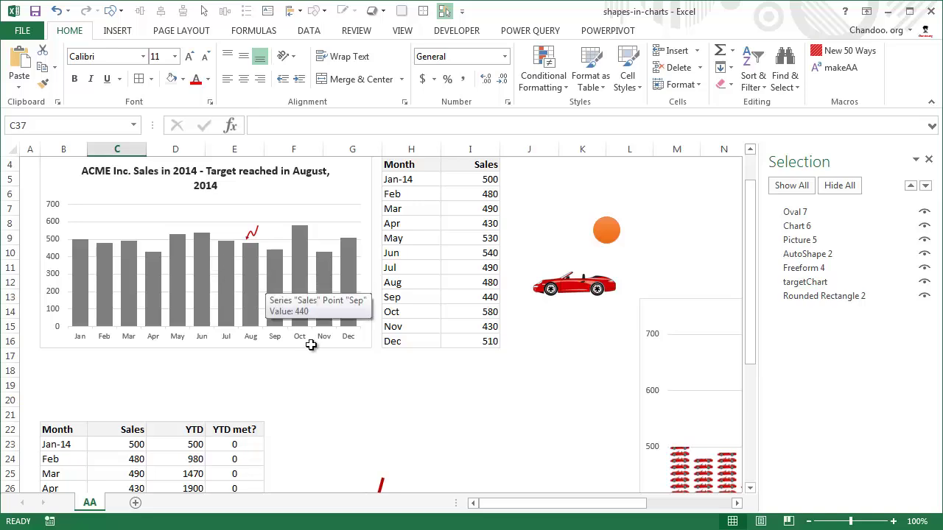
scroll(317, 353, up, 1)
scroll(324, 366, down, 5)
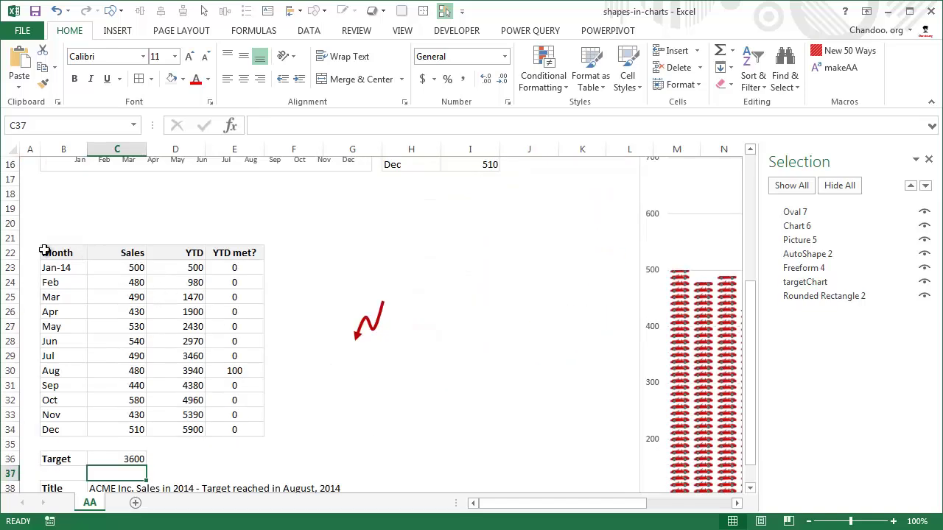
drag(46, 250, 130, 430)
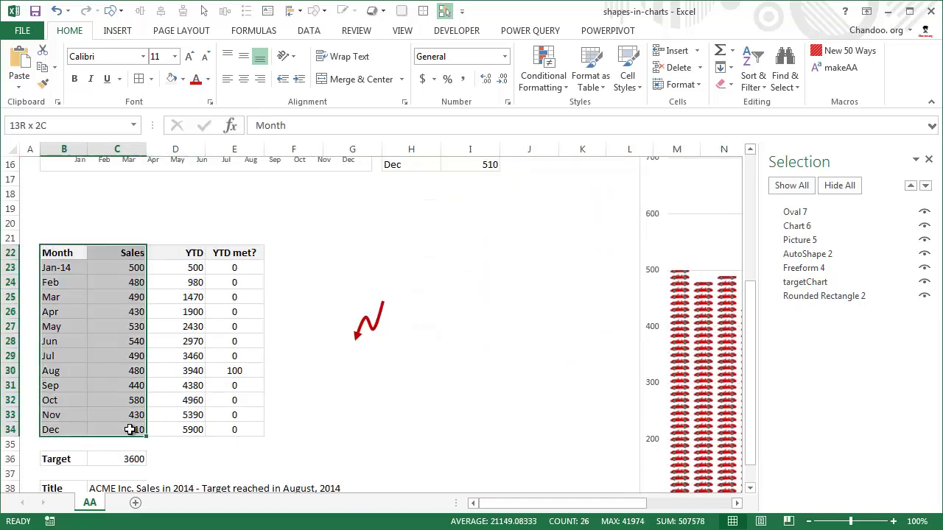
drag(181, 251, 188, 431)
click(177, 270)
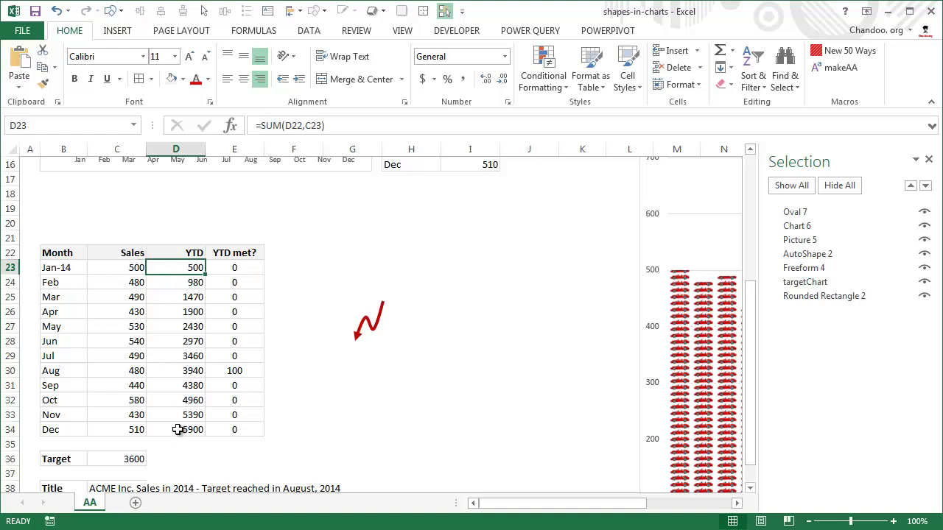
click(128, 462)
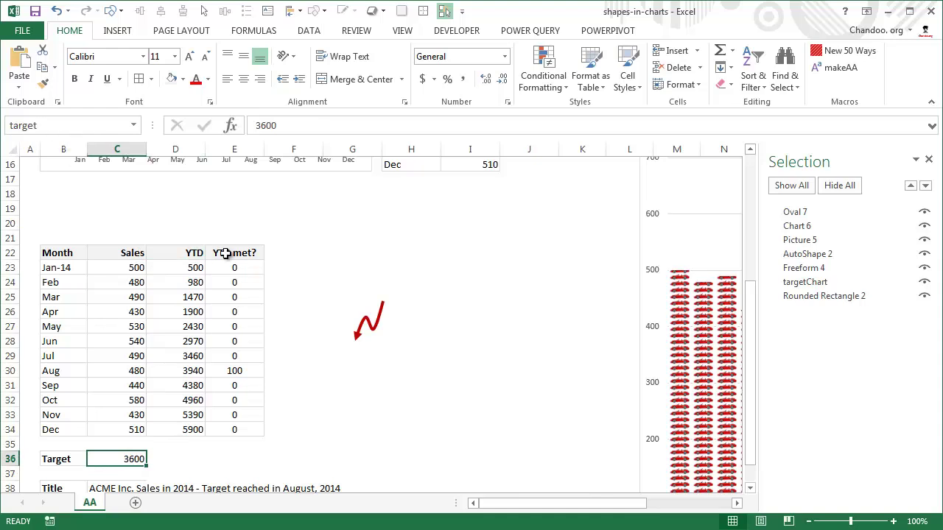
drag(234, 268, 234, 425)
click(242, 286)
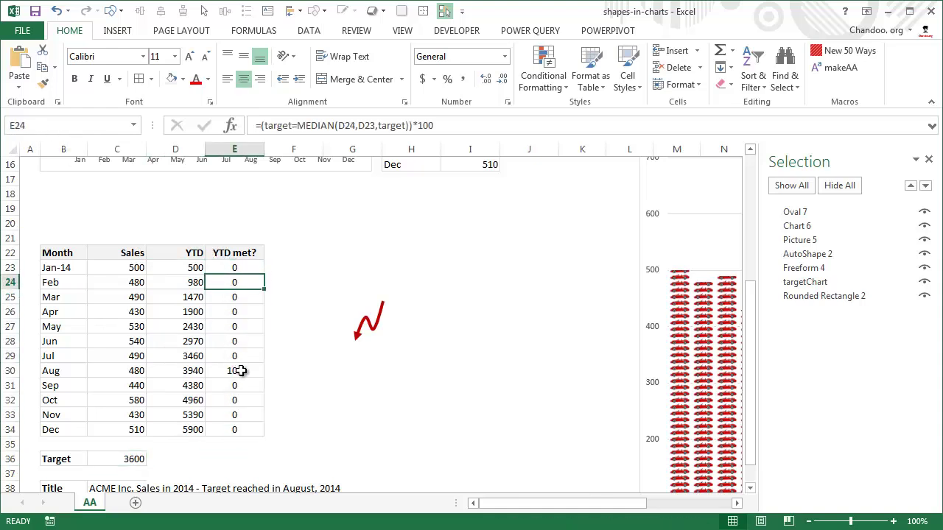
click(237, 369)
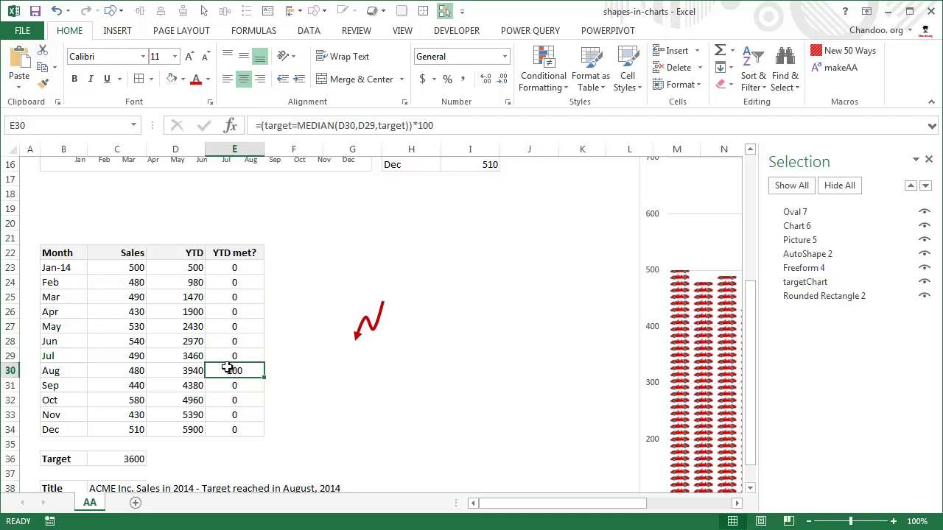
- Delete the check-mark series from targetChart, leaving the twelve grey monthly sales columns
drag(243, 269, 225, 432)
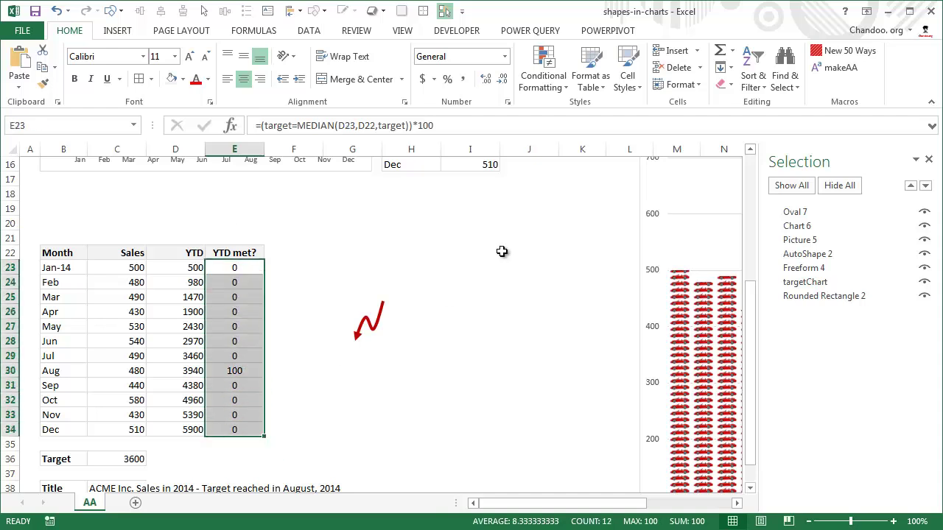
scroll(402, 358, up, 5)
click(271, 325)
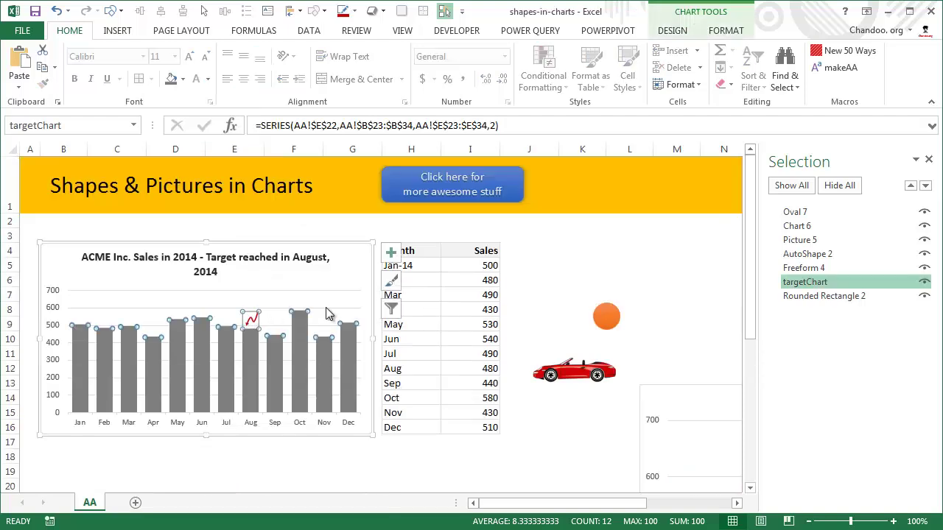
key(Delete)
scroll(327, 313, down, 5)
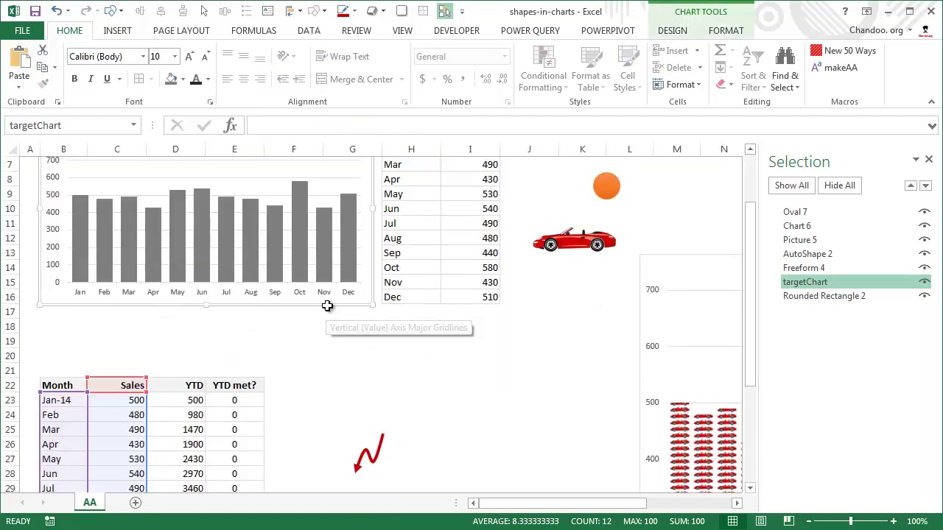
scroll(246, 284, up, 5)
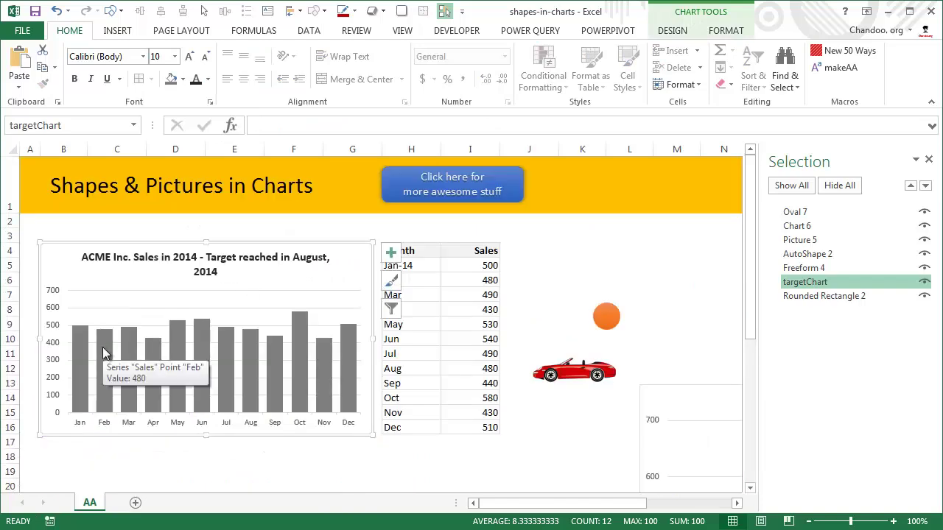
scroll(209, 347, down, 6)
drag(238, 213, 238, 381)
scroll(240, 289, up, 6)
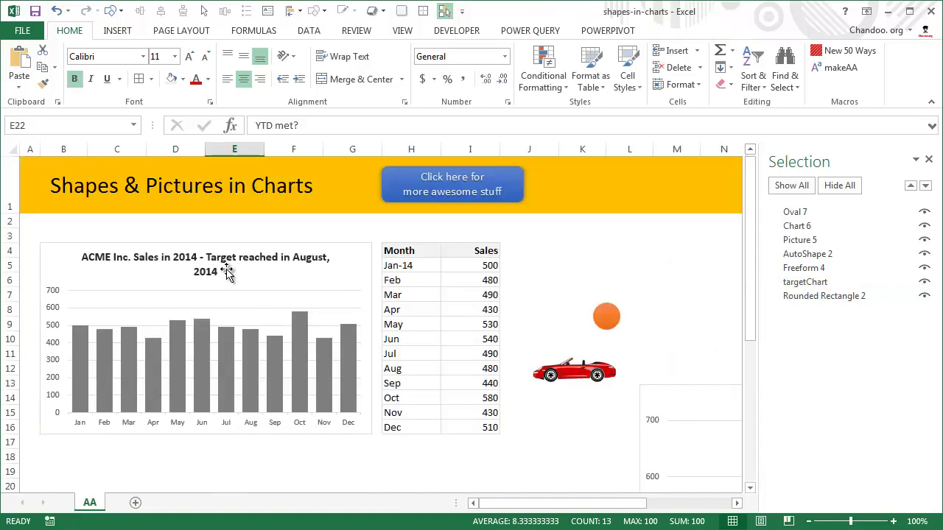
- Add a 'YTD met?' series with values E23:E34, showing an orange marker above Aug
right_click(242, 293)
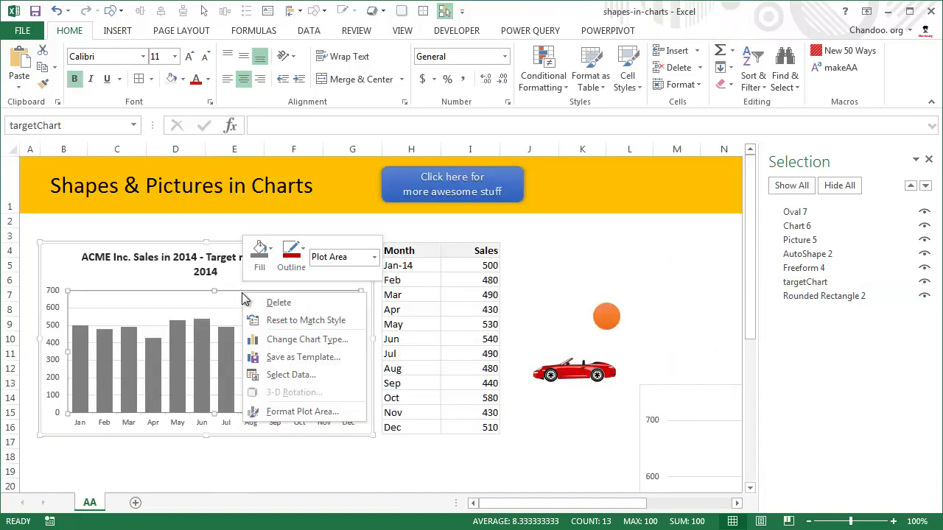
click(291, 375)
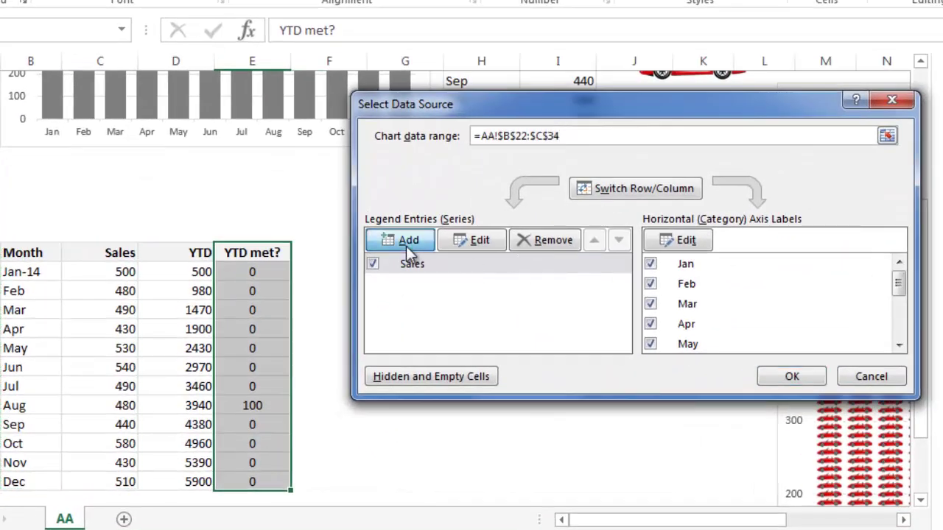
click(404, 243)
click(254, 253)
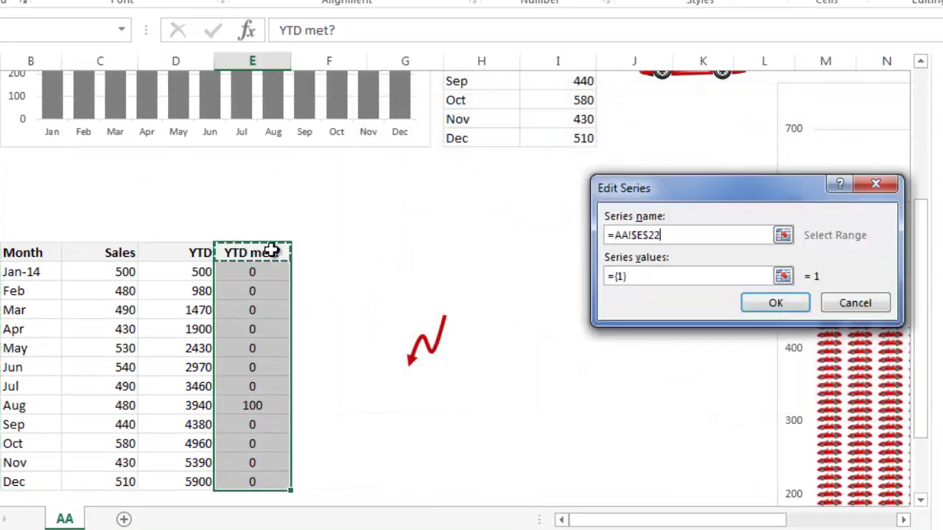
key(Tab)
drag(254, 272, 256, 477)
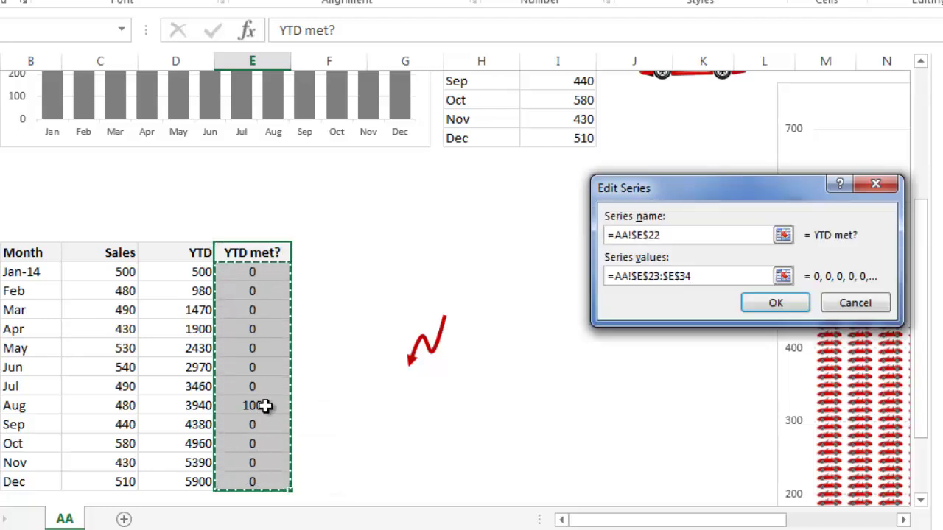
click(775, 303)
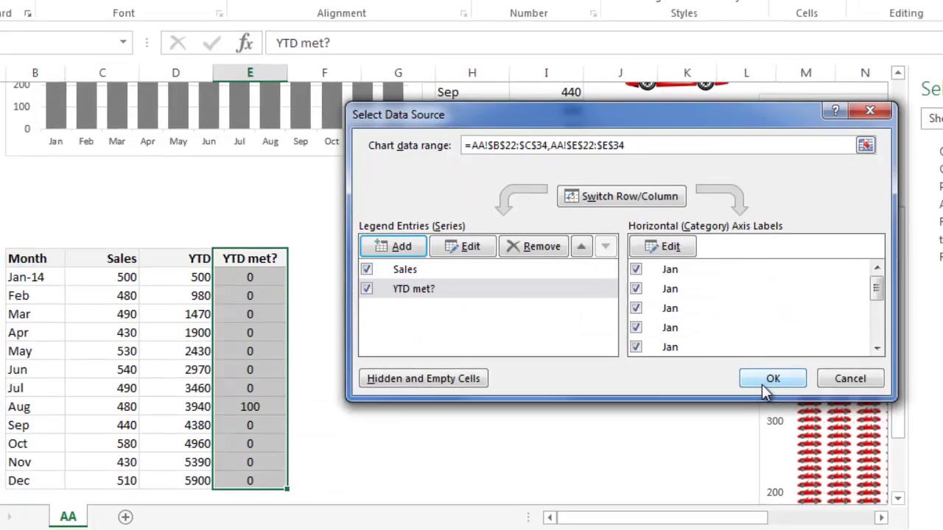
click(766, 385)
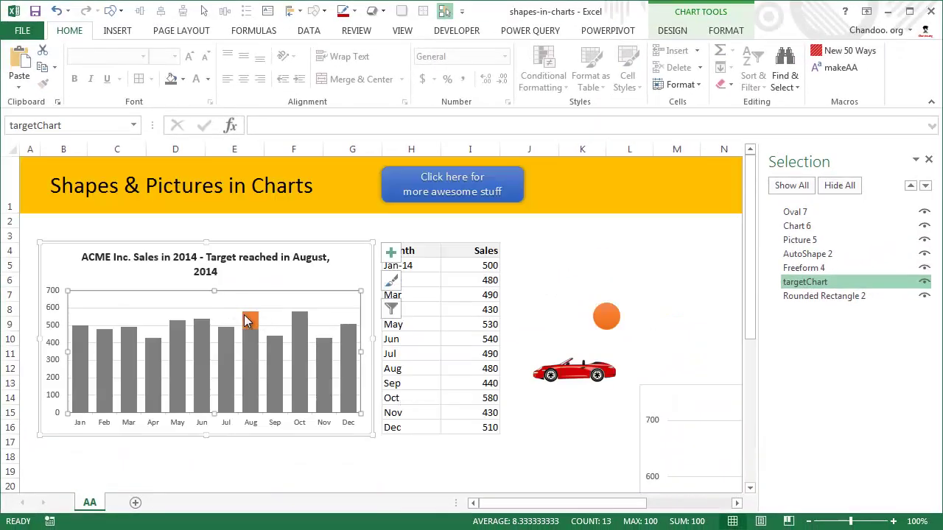
click(250, 319)
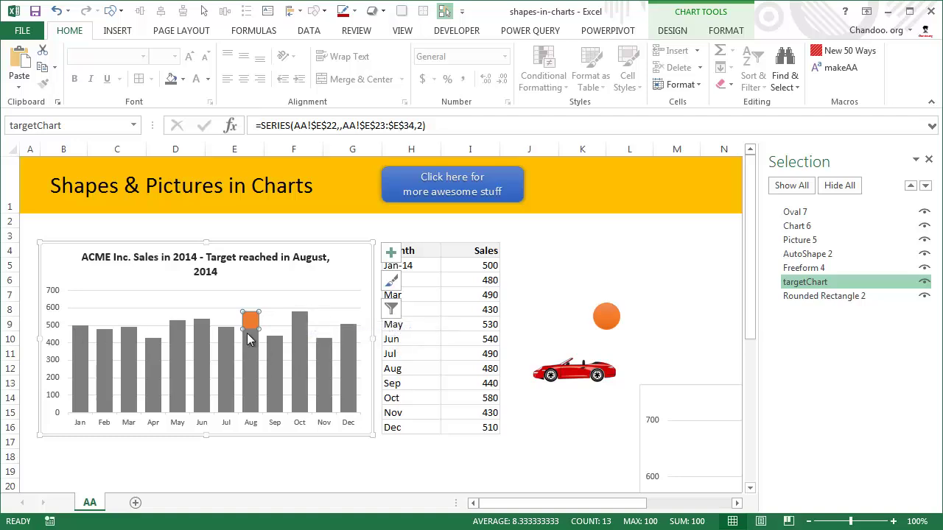
mouse_move(252, 331)
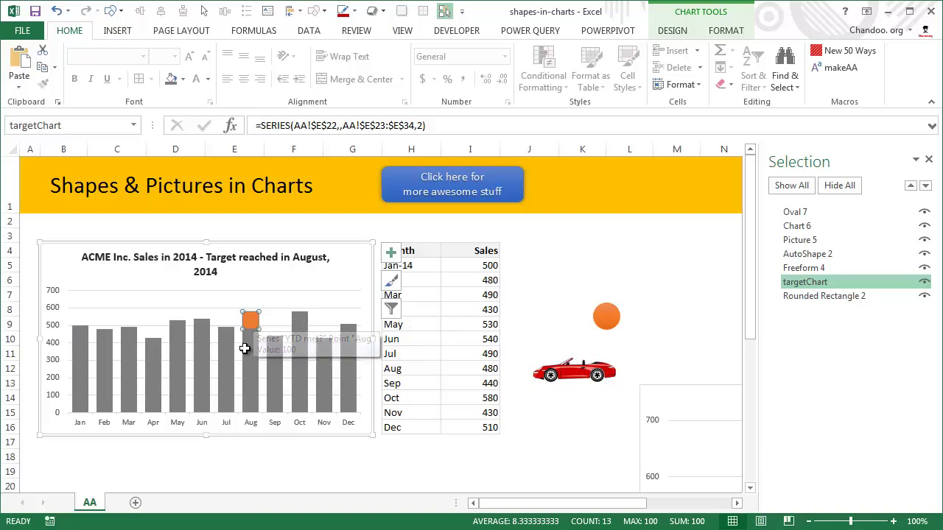
scroll(246, 348, down, 1)
scroll(245, 351, down, 3)
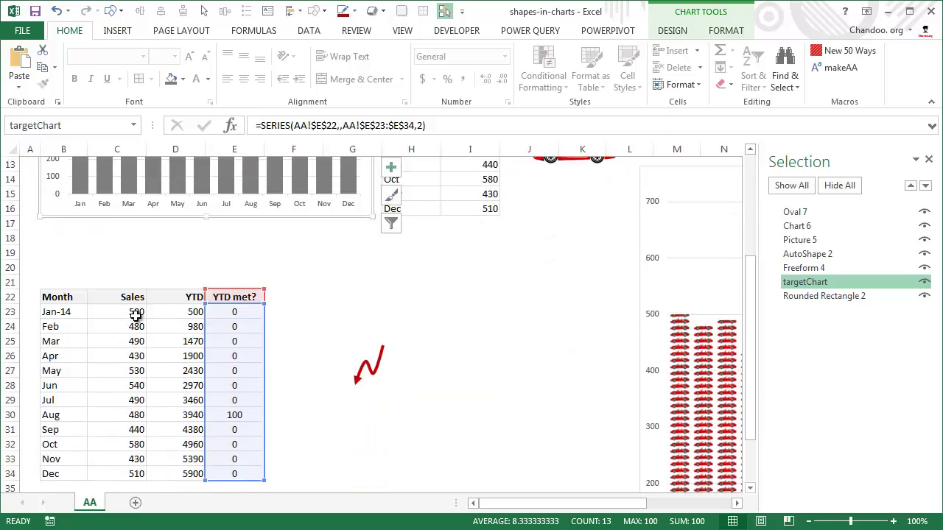
drag(136, 313, 131, 424)
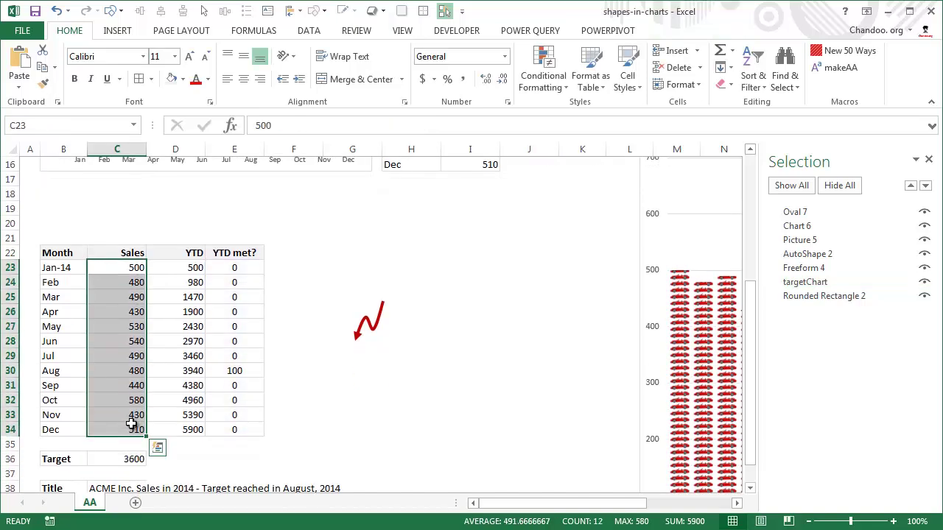
scroll(400, 295, up, 3)
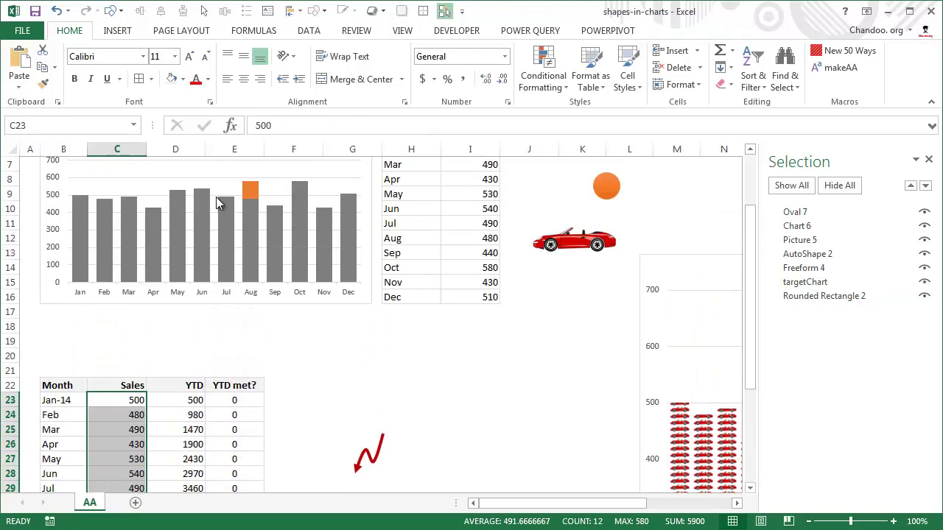
click(251, 189)
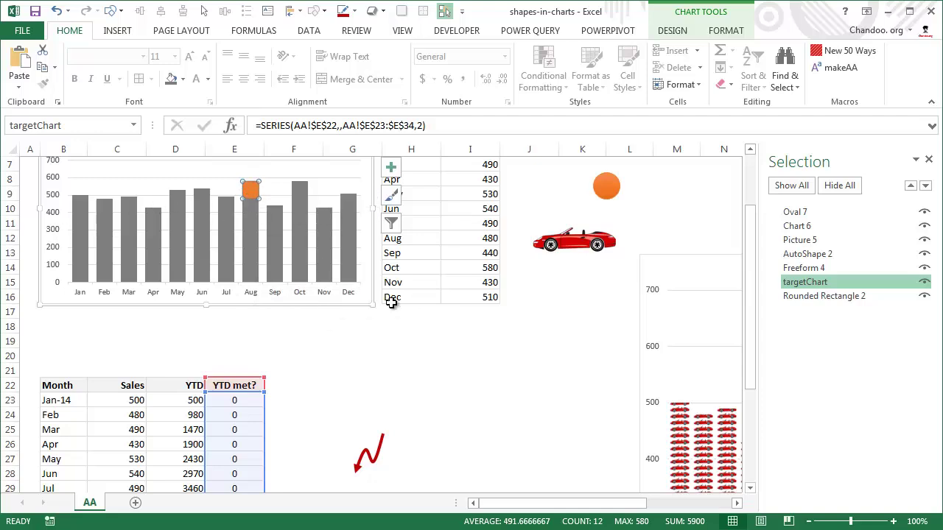
scroll(349, 328, up, 2)
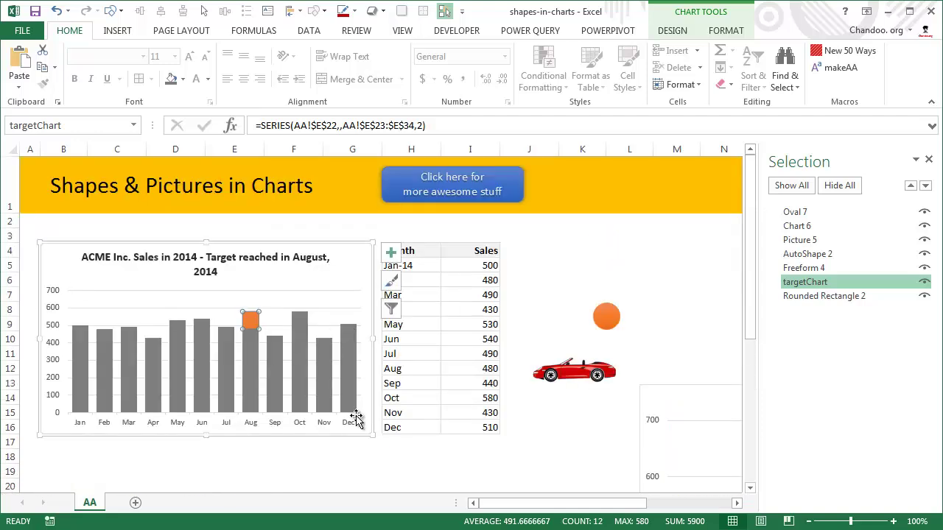
- Paste the copied red squiggle arrow onto the YTD met? series as its Aug marker
click(364, 468)
scroll(369, 442, down, 5)
click(358, 331)
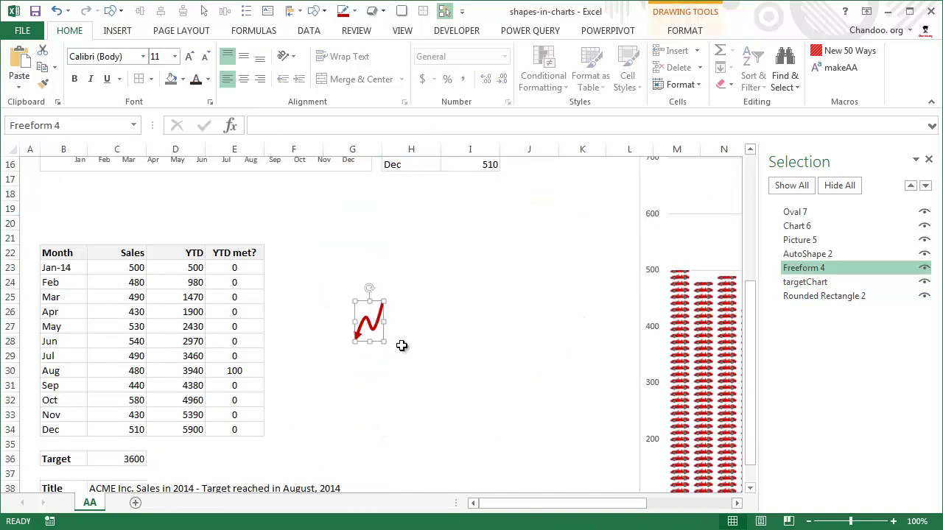
scroll(383, 296, up, 5)
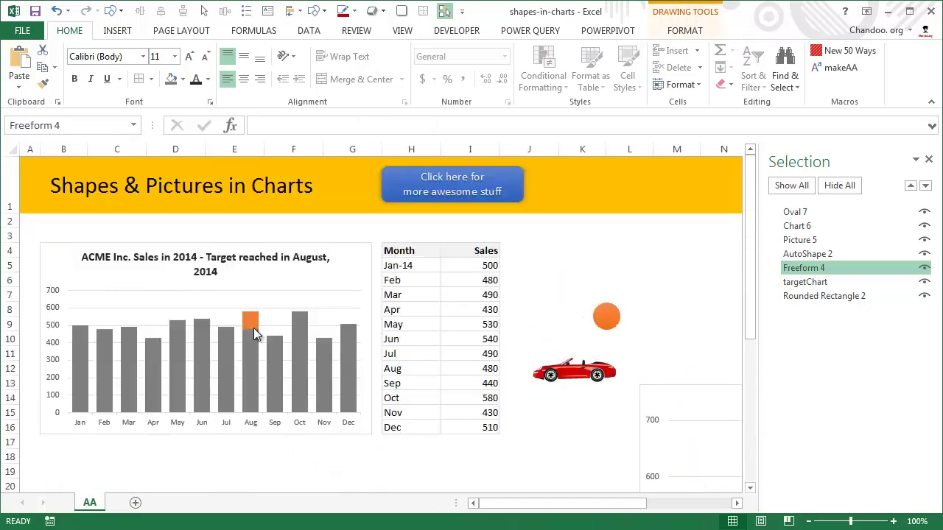
click(251, 323)
key(ctrl+v)
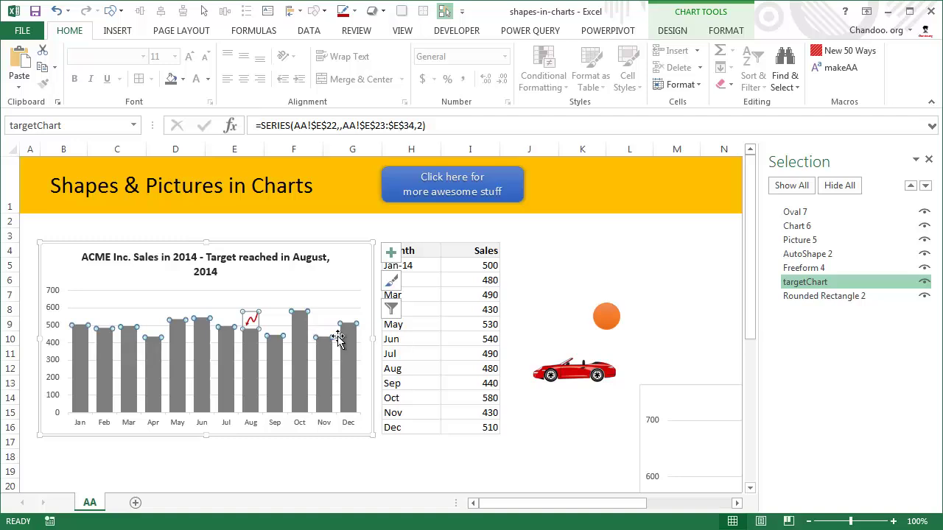
click(293, 458)
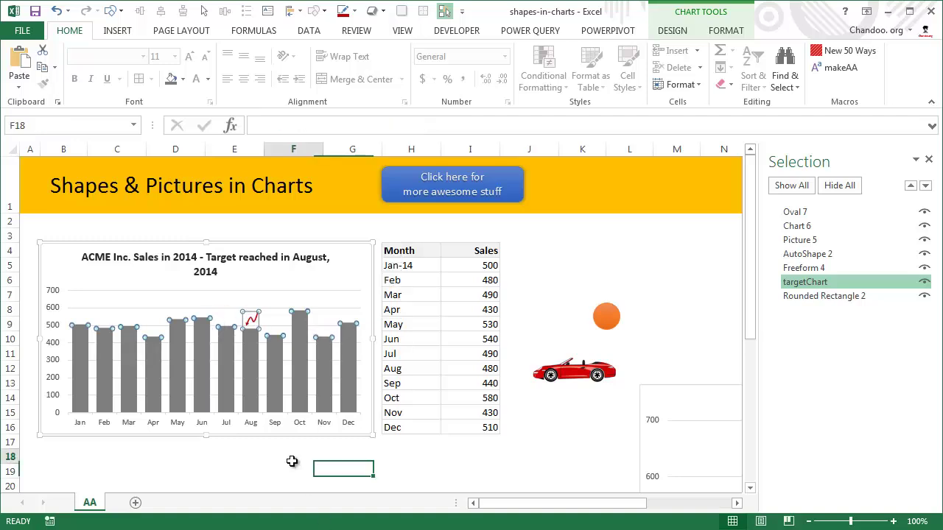
click(251, 322)
- Change the target in C36 to 5000 and check the chart title and arrow
click(354, 472)
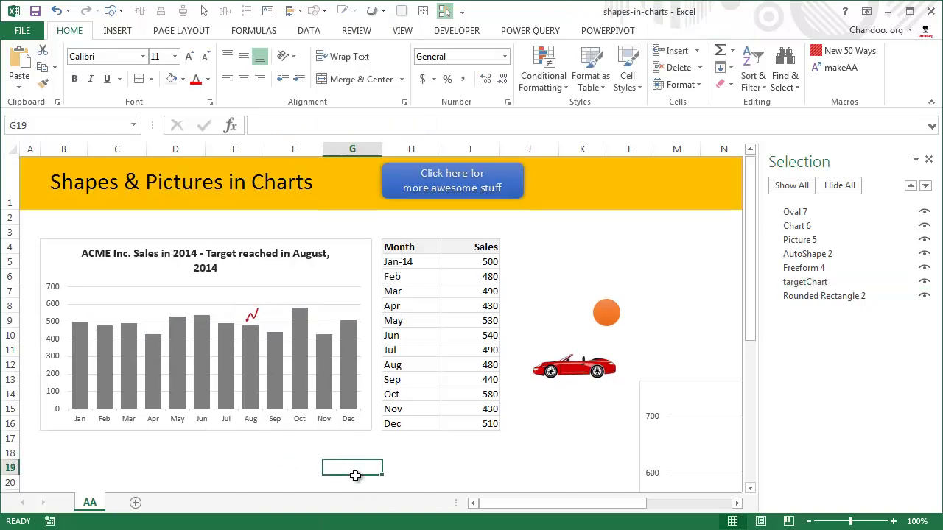
scroll(353, 472, down, 5)
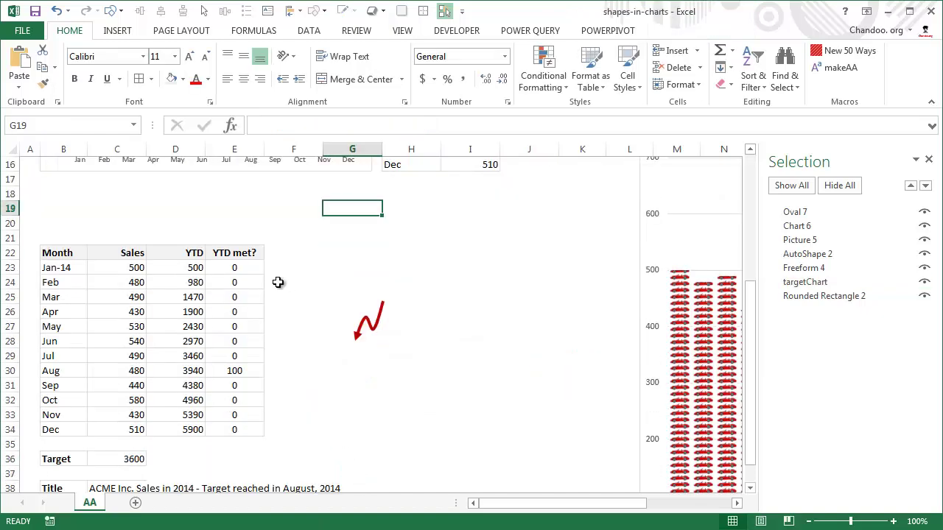
click(89, 458)
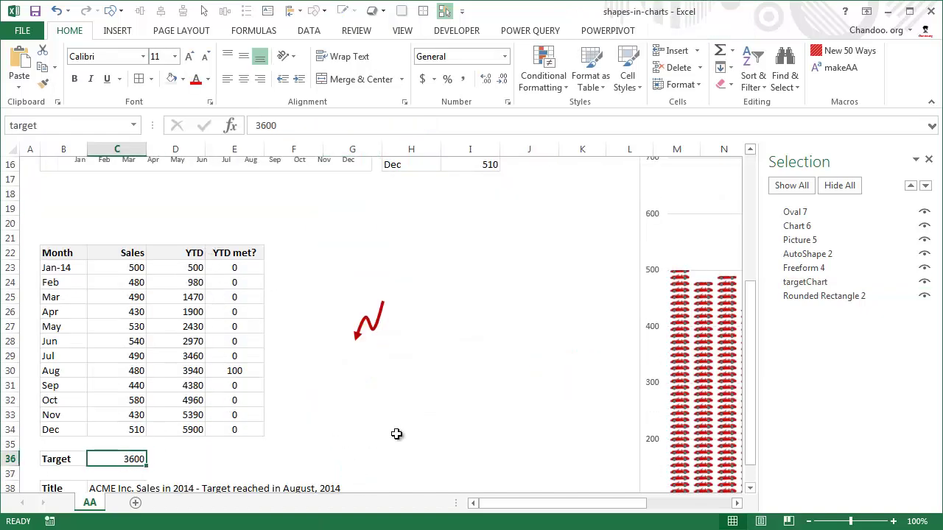
scroll(396, 434, up, 4)
scroll(396, 434, down, 4)
text(5000)
key(Return)
scroll(397, 433, up, 5)
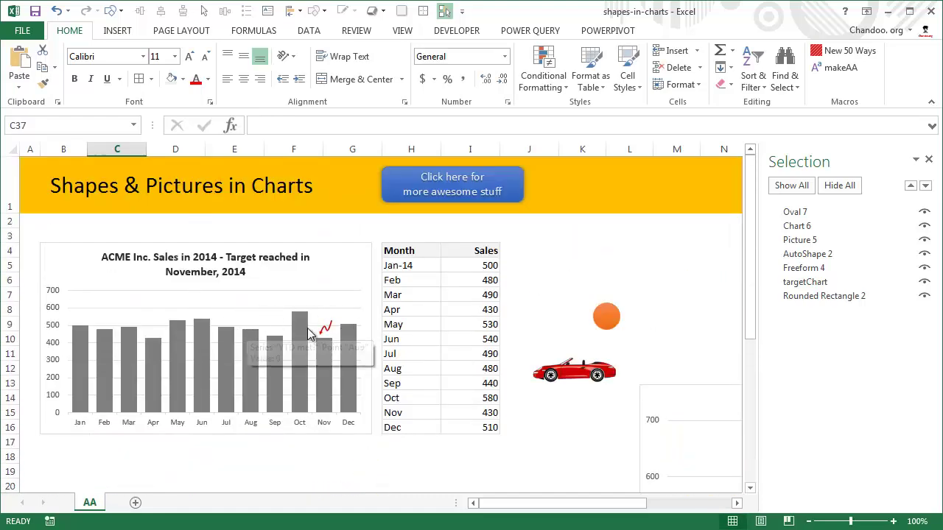
- Set the target to 2000, moving the arrow to May with title 'Target reached in May, 2014'
scroll(328, 428, down, 5)
click(123, 452)
text(2000)
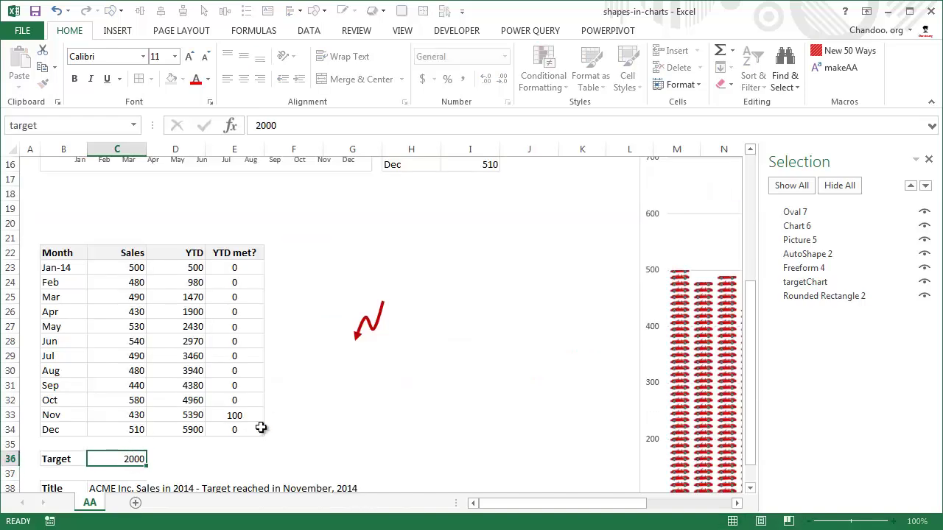
key(Return)
scroll(261, 427, up, 5)
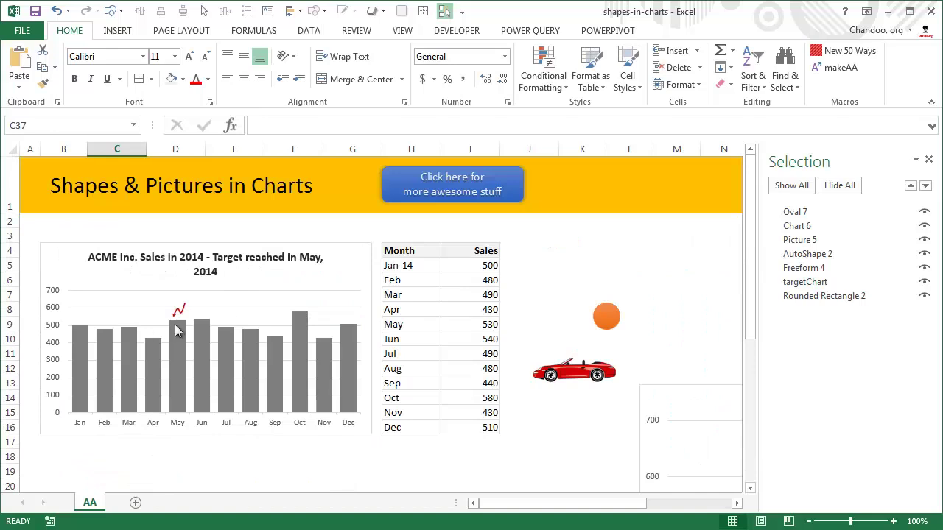
mouse_move(177, 330)
scroll(253, 389, down, 6)
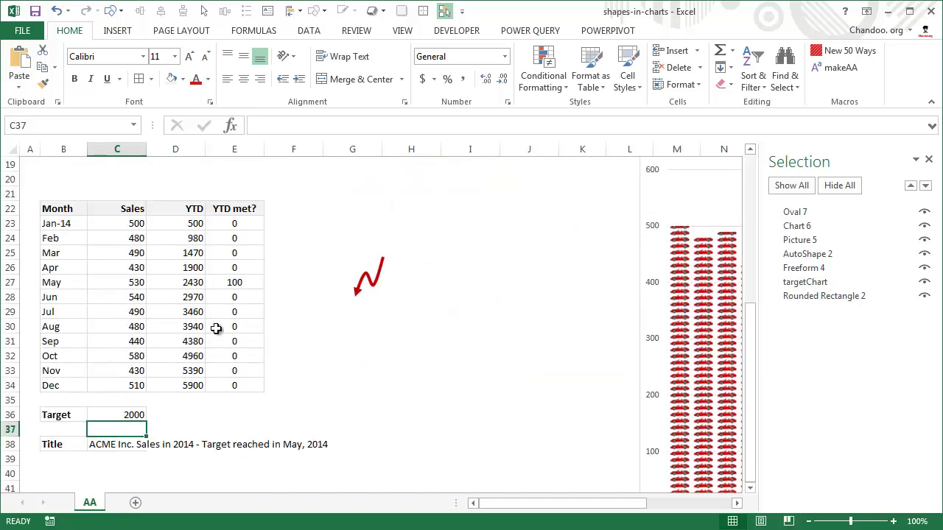
click(131, 416)
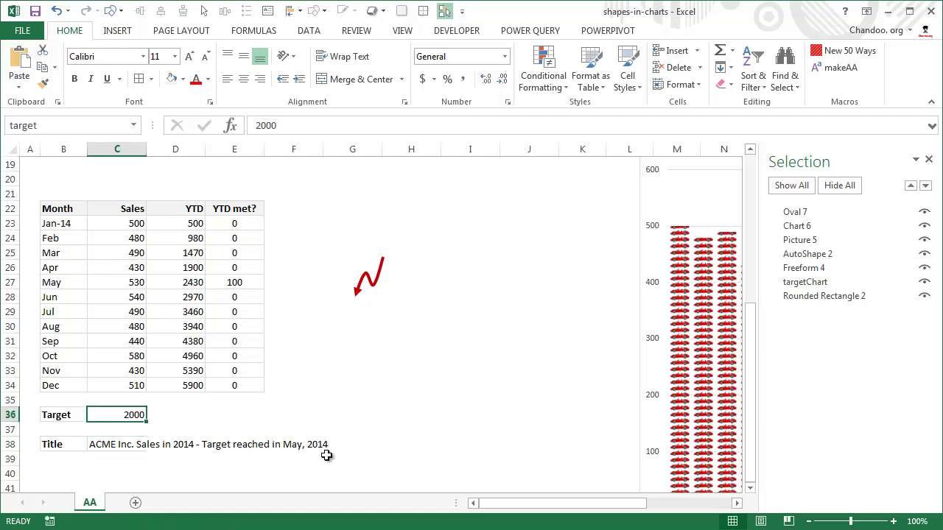
- Enter 7000 as the target so the arrow disappears and the title says 'Target never reached'
text(7000)
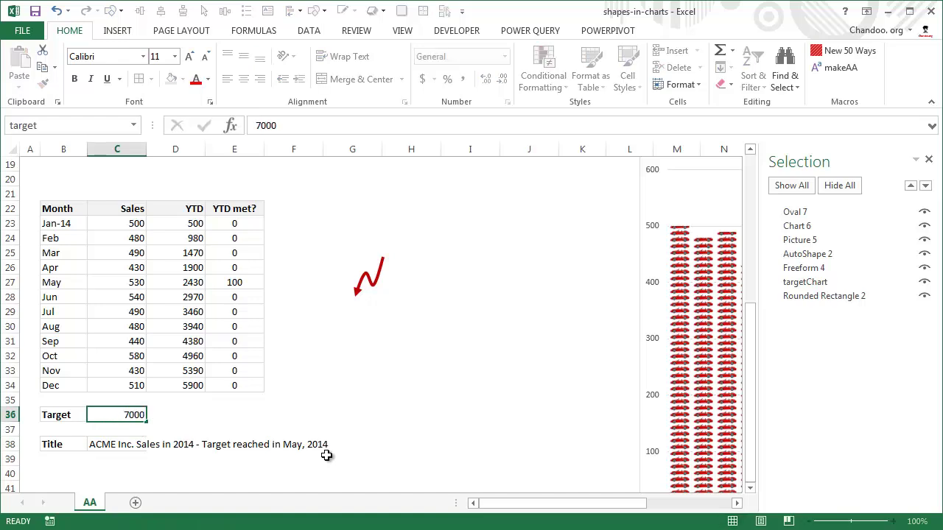
key(Return)
scroll(326, 455, up, 6)
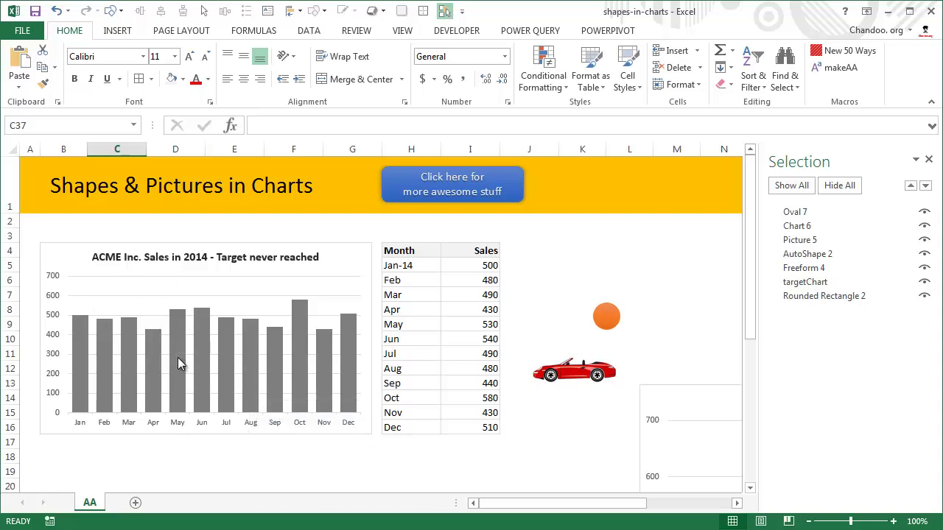
mouse_move(178, 361)
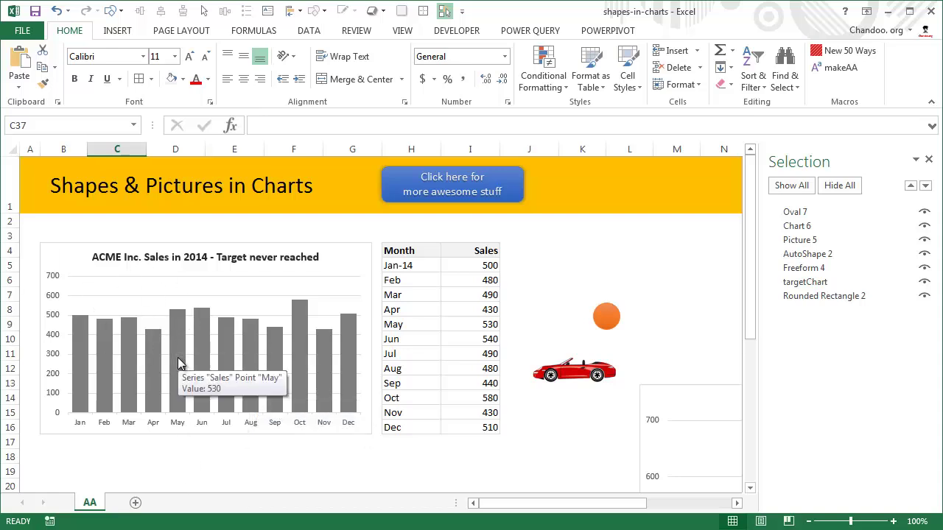